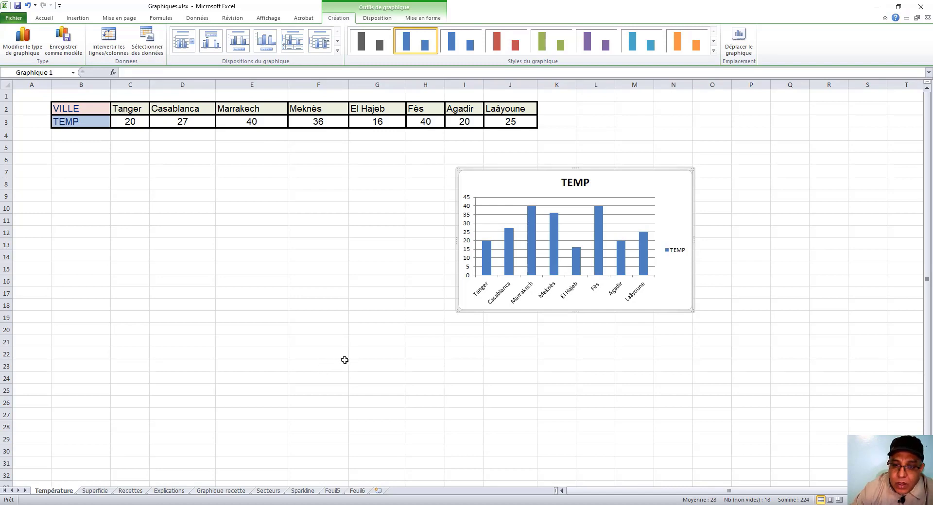
- Change the column chart's title to "Température" and enlarge the chart to span about G6 to N23
{"action": "left_click", "coordinate": [585, 182]}
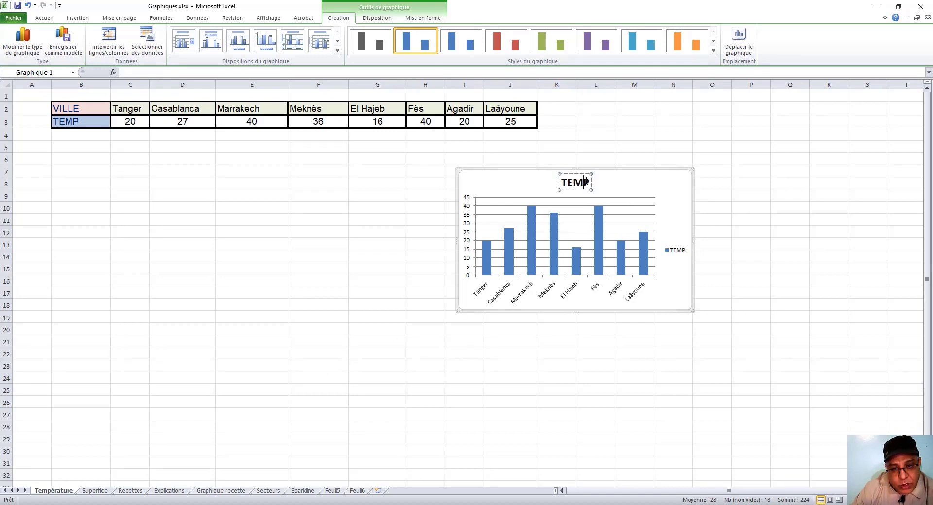
{"action": "double_click", "coordinate": [586, 182]}
{"action": "type", "text": "Tempé"}
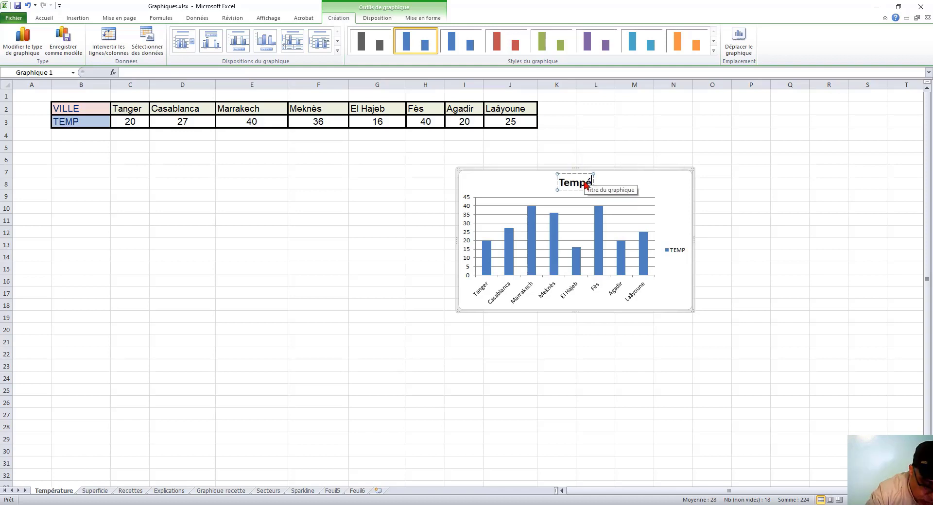
{"action": "type", "text": "ratur"}
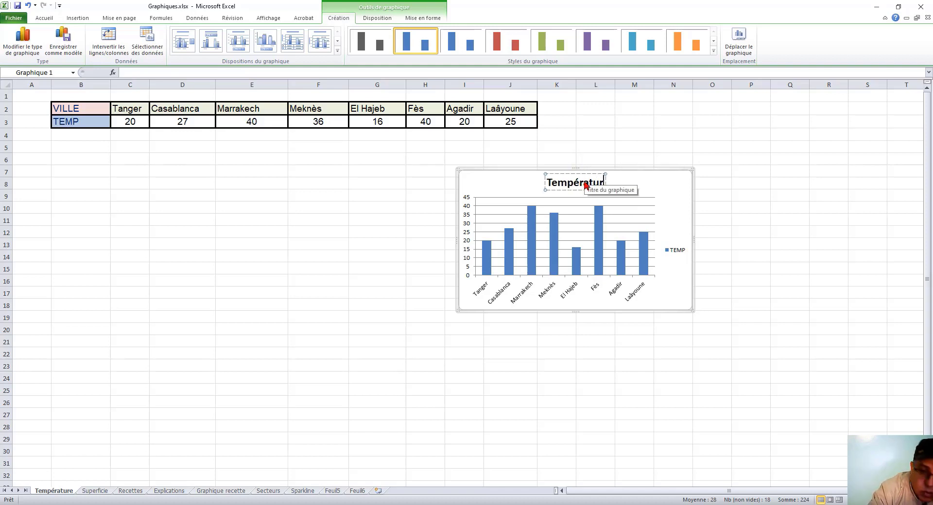
{"action": "type", "text": "e"}
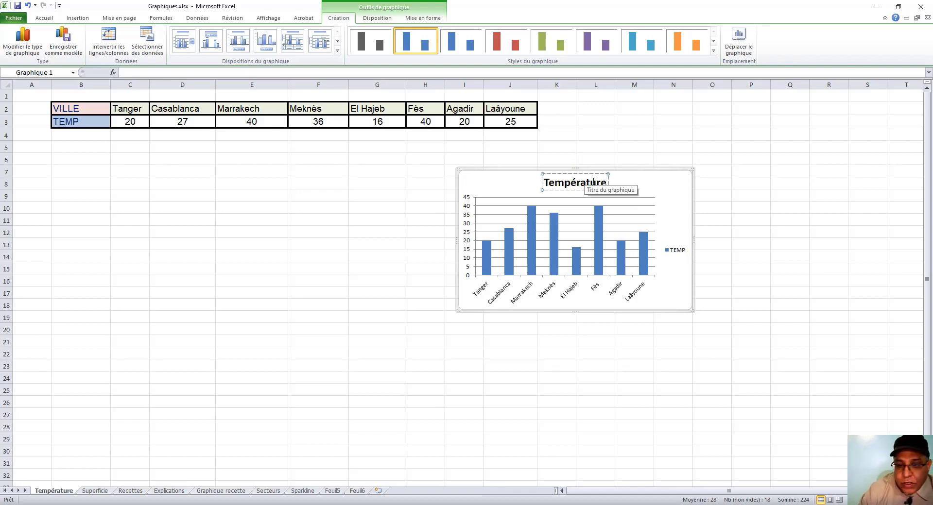
{"action": "left_click", "coordinate": [680, 294]}
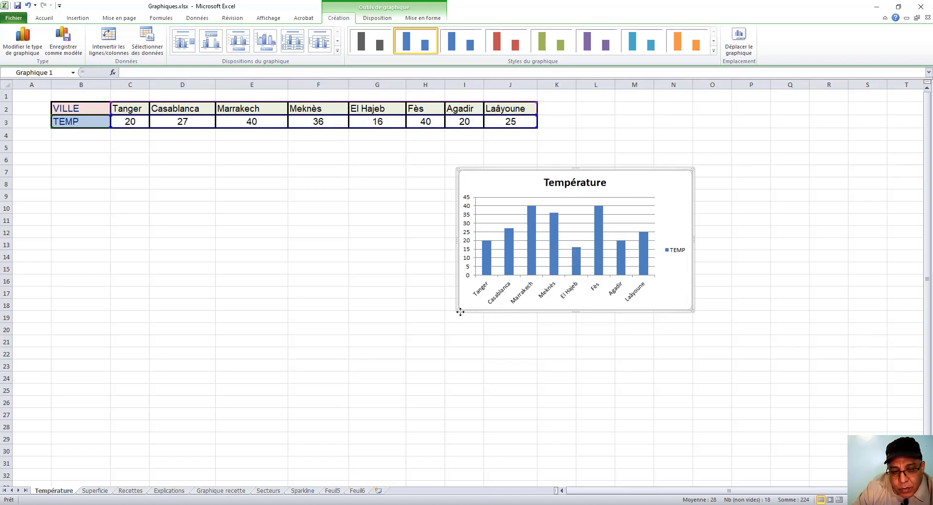
{"action": "left_click_drag", "start_coordinate": [458, 298], "coordinate": [345, 367]}
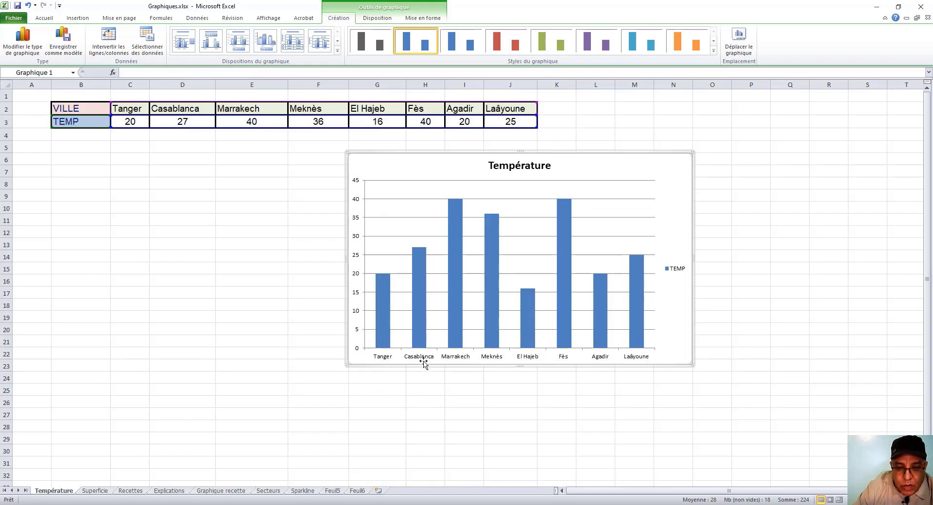
- Examine the chart's axis and columns, view the labelled chart elements on the Explications sheet, and return to the Température sheet
{"action": "mouse_move", "coordinate": [385, 279]}
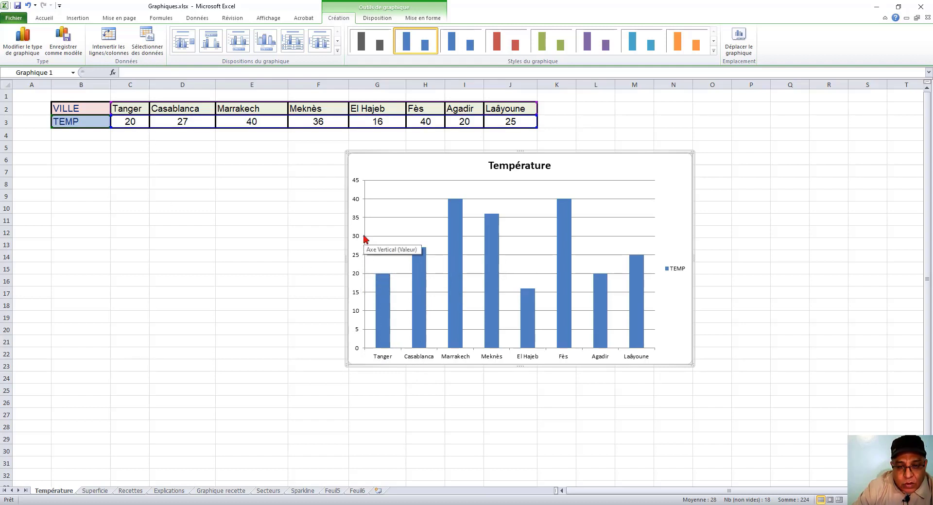
{"action": "mouse_move", "coordinate": [422, 260]}
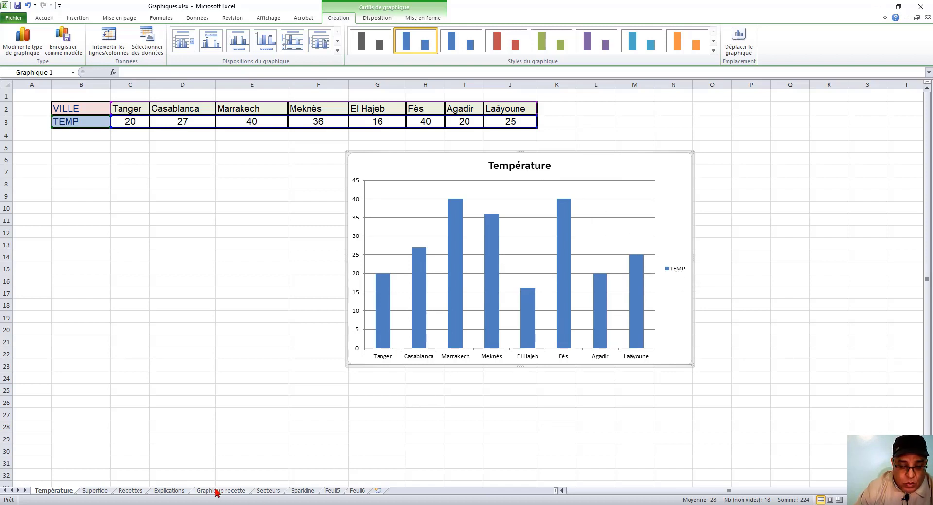
{"action": "left_click", "coordinate": [177, 492]}
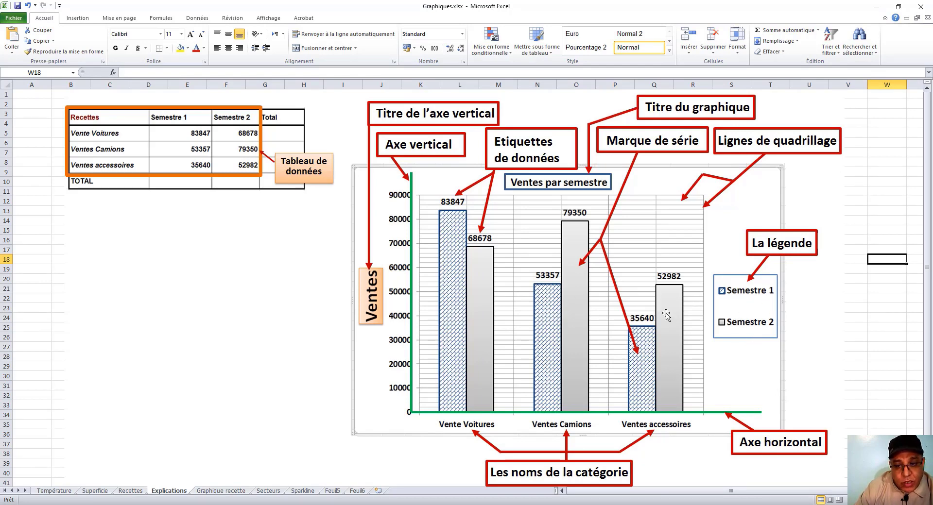
{"action": "left_click", "coordinate": [53, 490]}
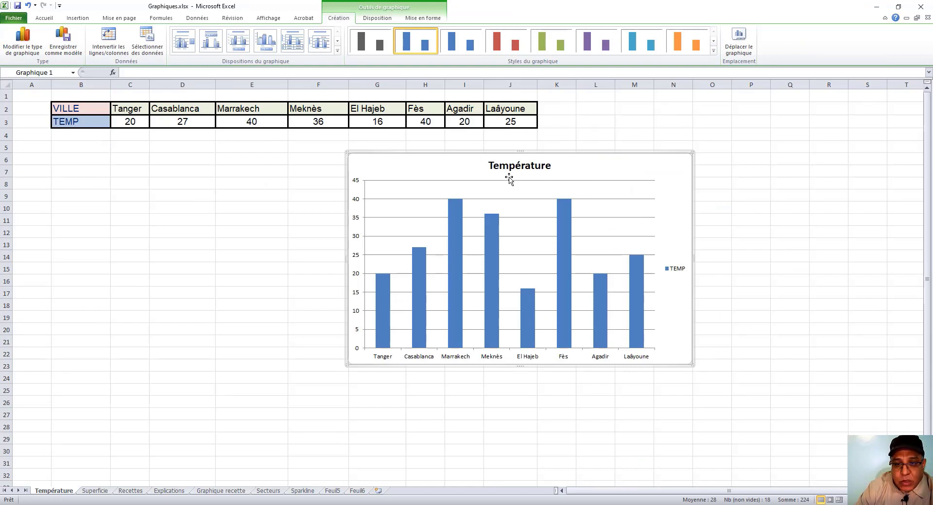
- Delete the TEMP legend from the column chart and deselect the chart
{"action": "left_click", "coordinate": [675, 269]}
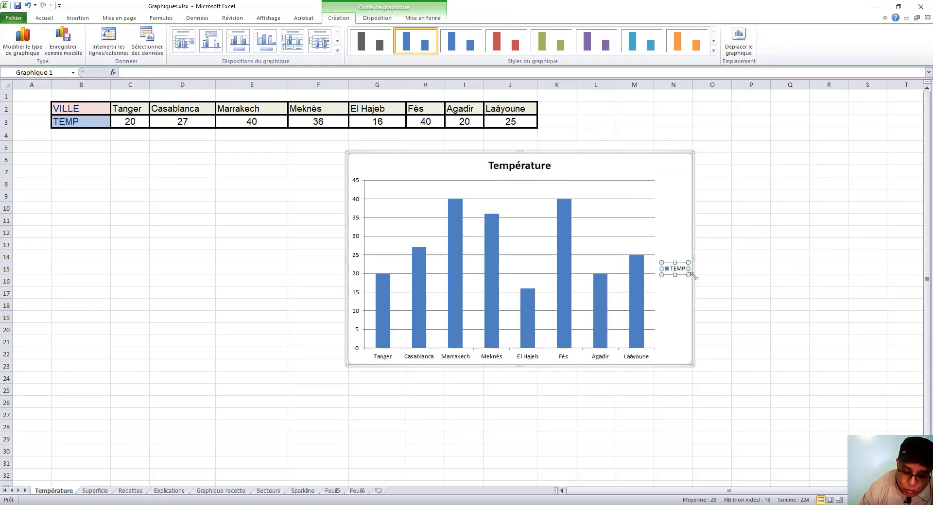
{"action": "key", "text": "Delete"}
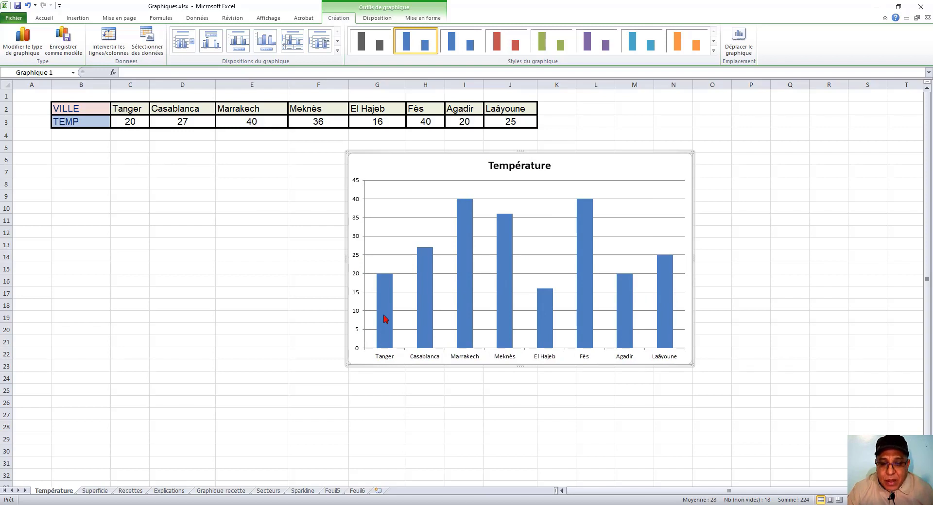
{"action": "mouse_move", "coordinate": [629, 300]}
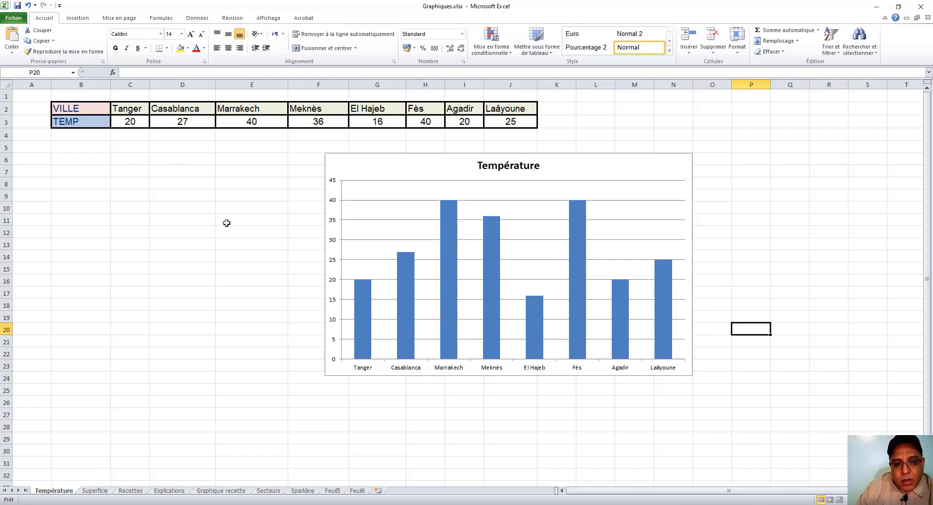
{"action": "left_click", "coordinate": [194, 193]}
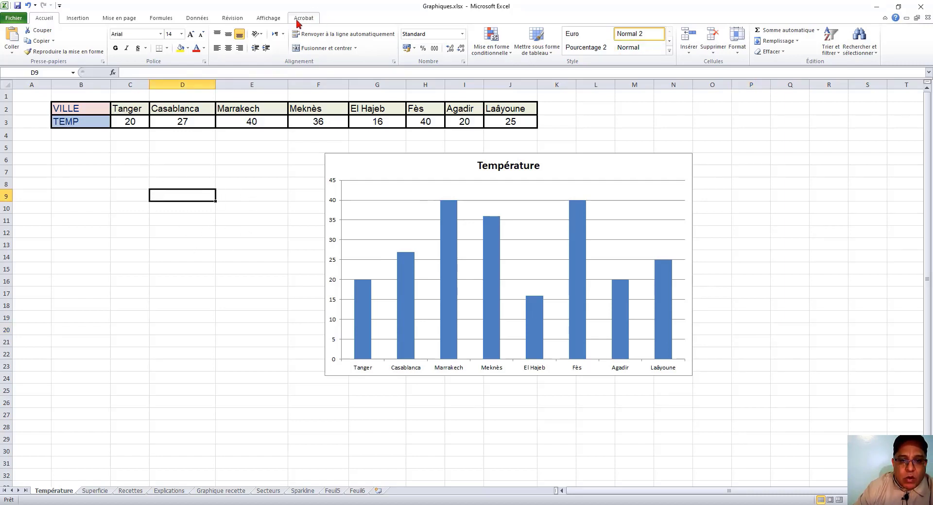
- Hide the primary vertical axis of the column chart by setting it to Aucun
{"action": "left_click", "coordinate": [653, 169]}
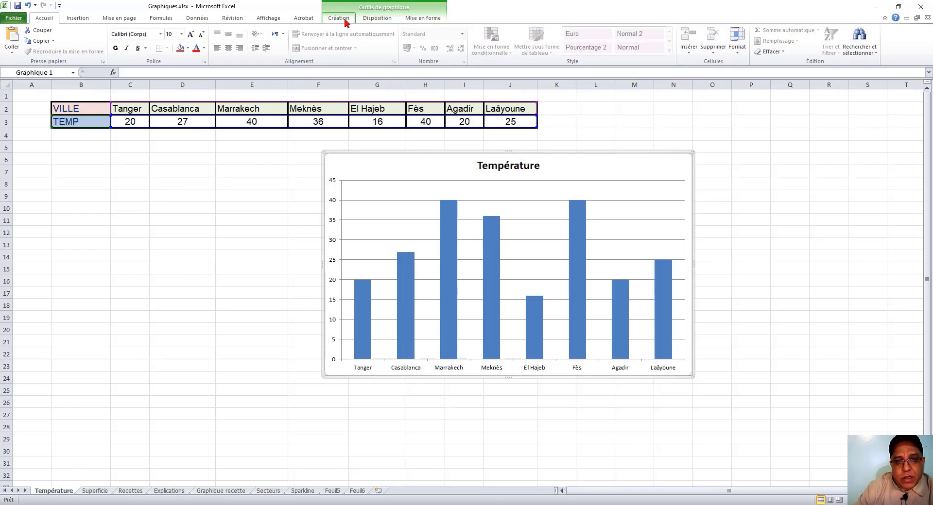
{"action": "left_click", "coordinate": [378, 20]}
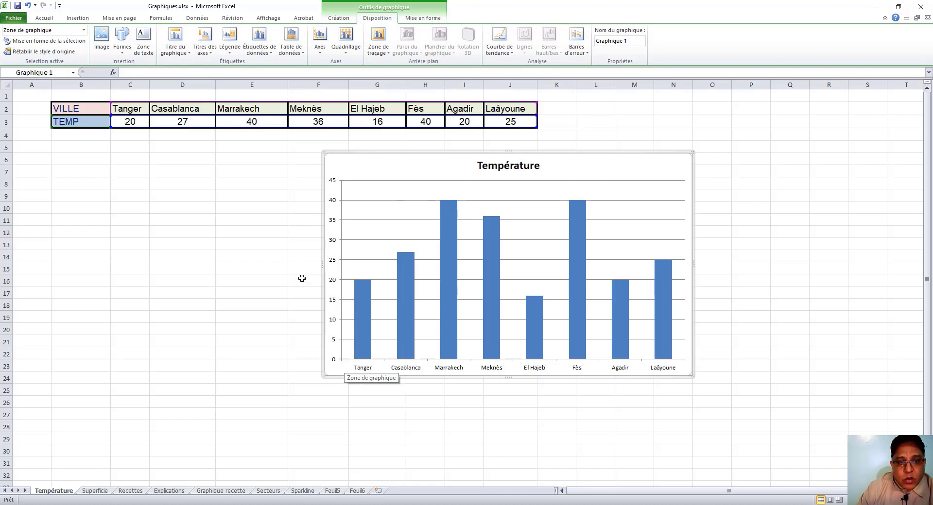
{"action": "left_click", "coordinate": [323, 56]}
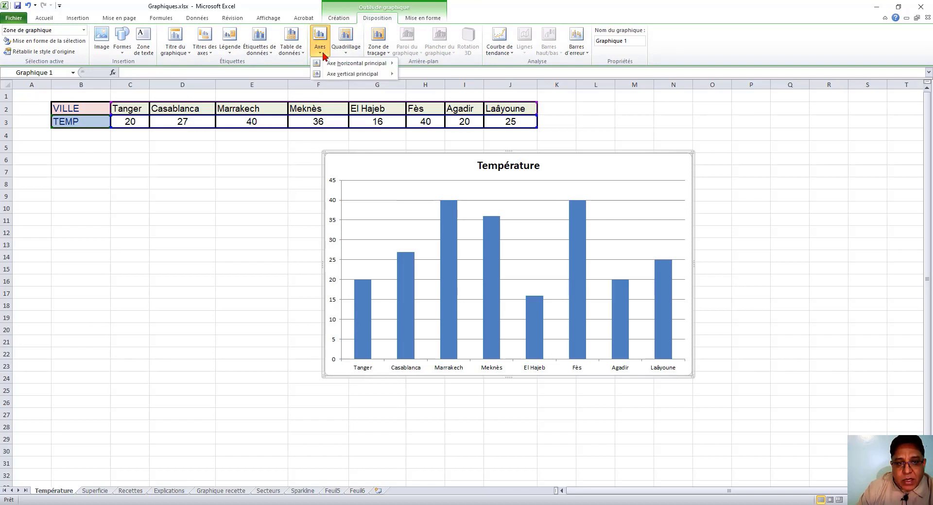
{"action": "mouse_move", "coordinate": [349, 74]}
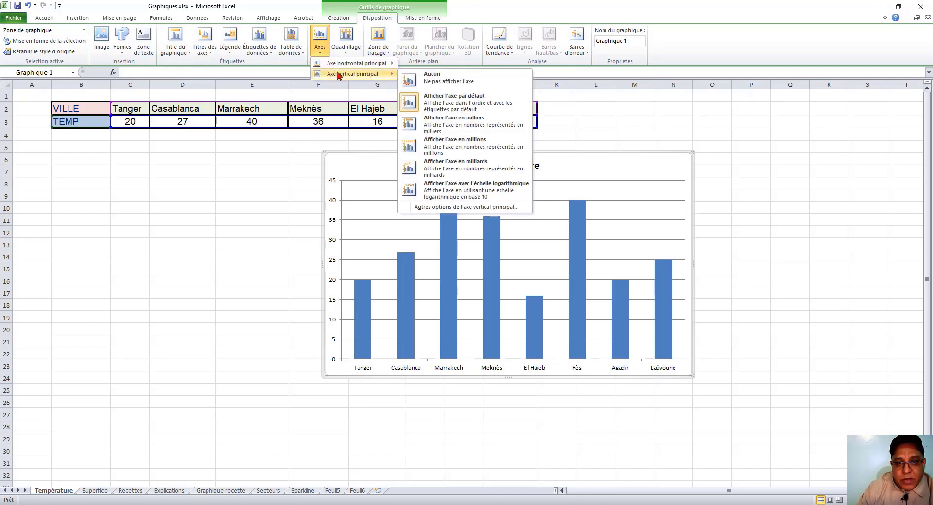
{"action": "left_click", "coordinate": [442, 80]}
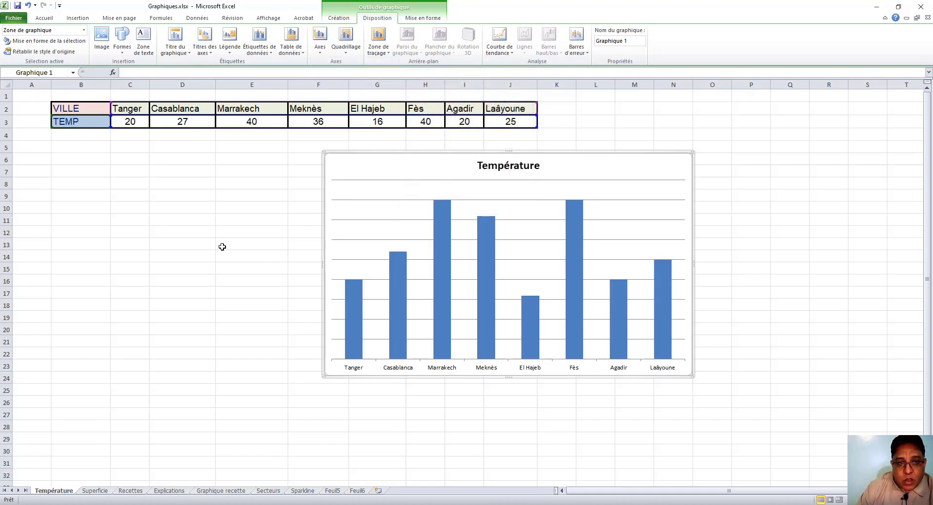
- Add centred data labels to the columns and remove the chart's primary horizontal gridlines
{"action": "left_click", "coordinate": [268, 55]}
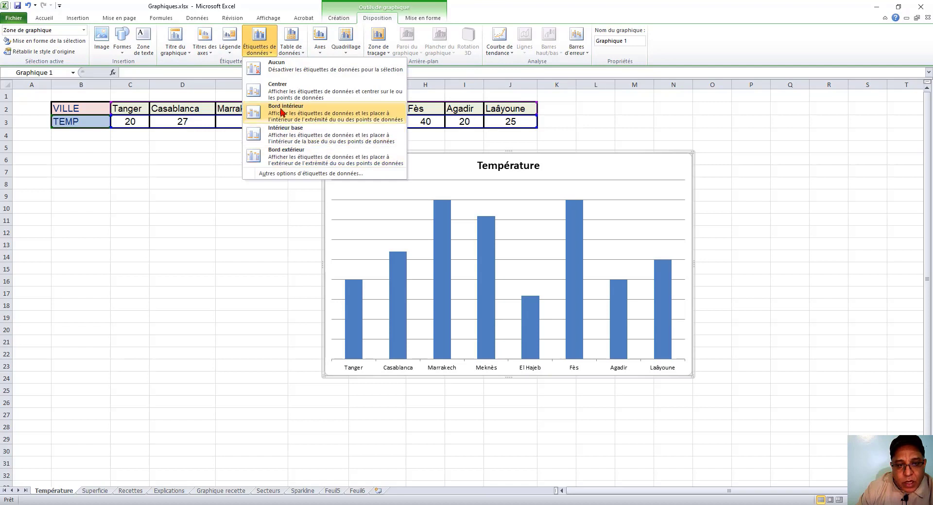
{"action": "left_click", "coordinate": [281, 93]}
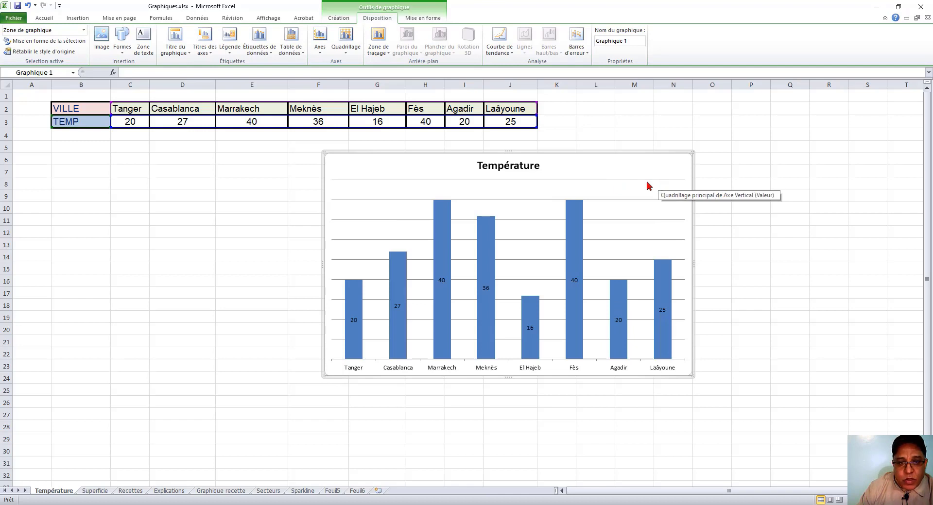
{"action": "left_click", "coordinate": [346, 51]}
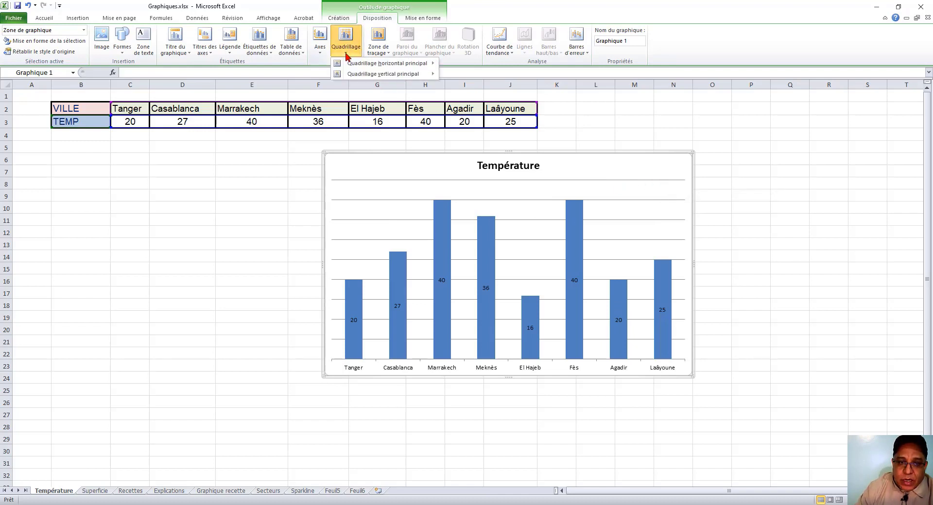
{"action": "mouse_move", "coordinate": [372, 63]}
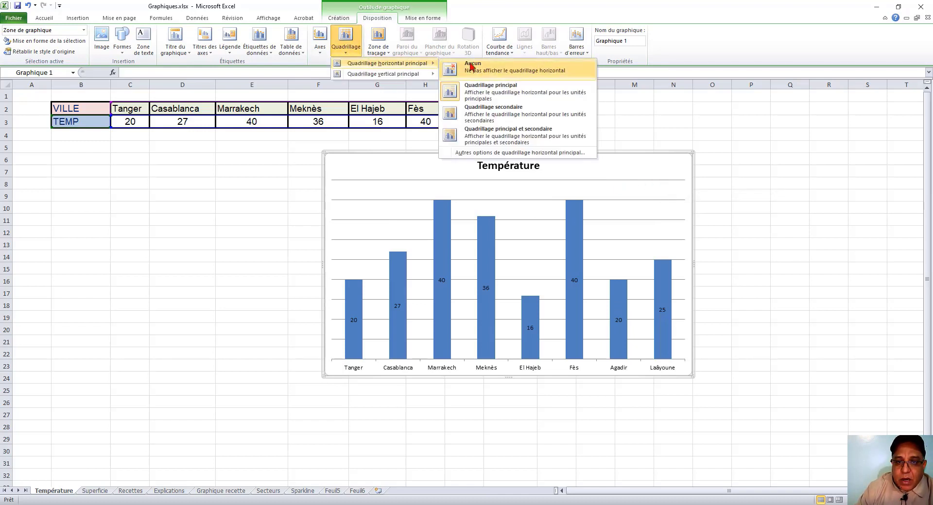
{"action": "left_click", "coordinate": [477, 68]}
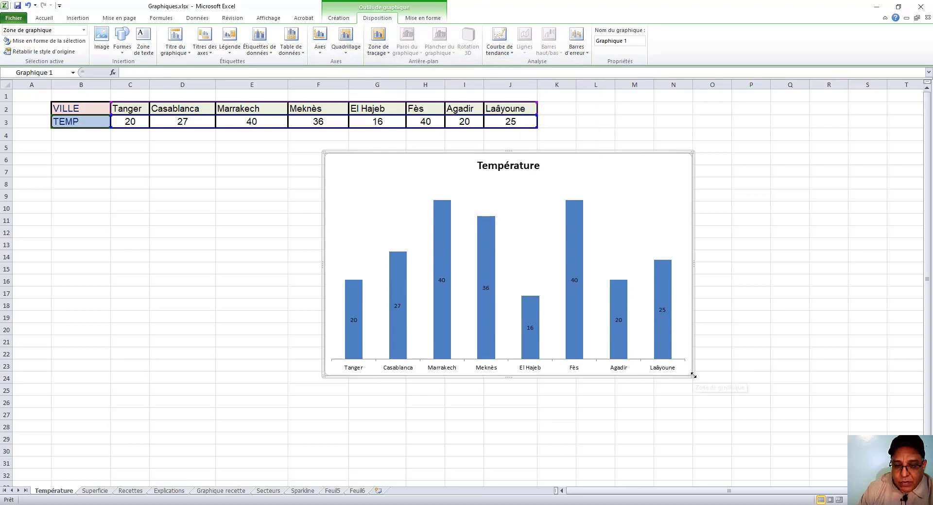
- Enlarge the column chart slightly and move it right so it spans about J5 to S24
{"action": "left_click_drag", "start_coordinate": [692, 372], "coordinate": [723, 389]}
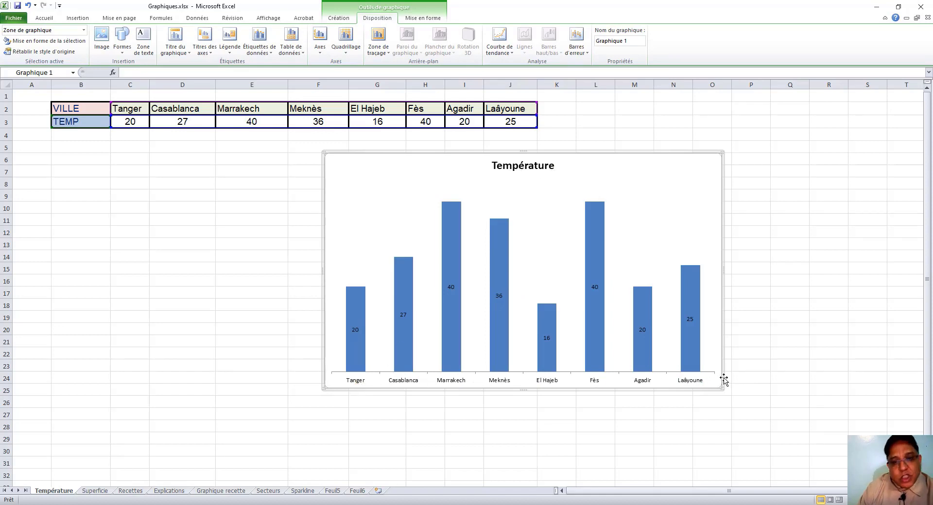
{"action": "left_click_drag", "start_coordinate": [618, 168], "coordinate": [807, 161]}
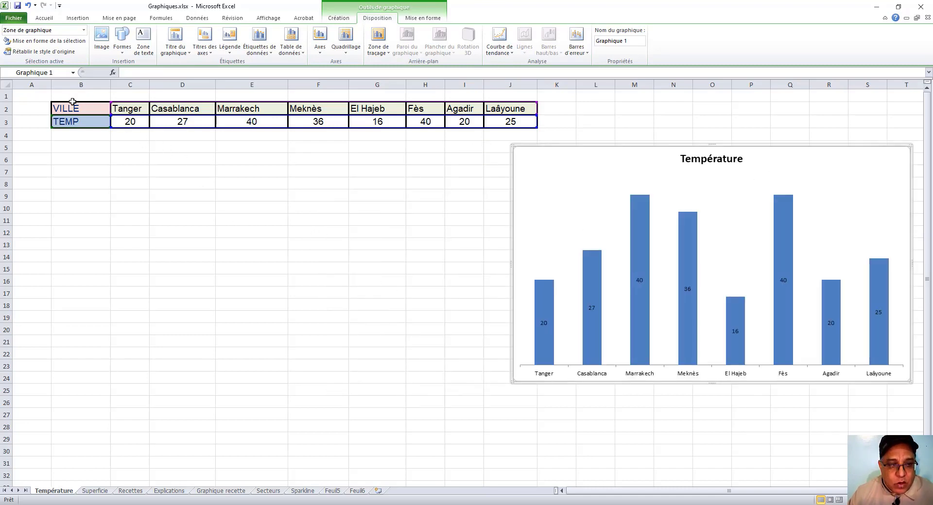
- Insert a basic 2D pie chart from the table B2:J3 and place it below the table, starting around B11
{"action": "left_click_drag", "start_coordinate": [71, 107], "coordinate": [510, 122]}
{"action": "left_click", "coordinate": [78, 20]}
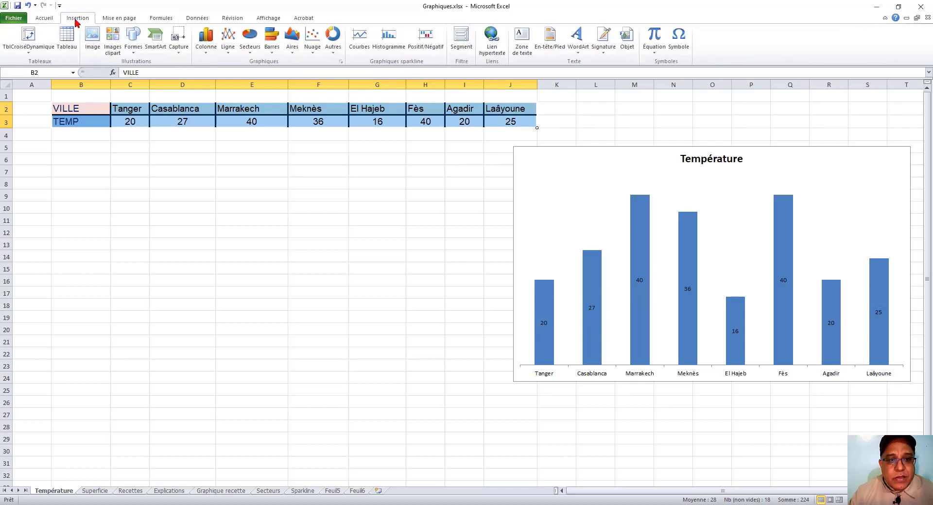
{"action": "left_click", "coordinate": [250, 48]}
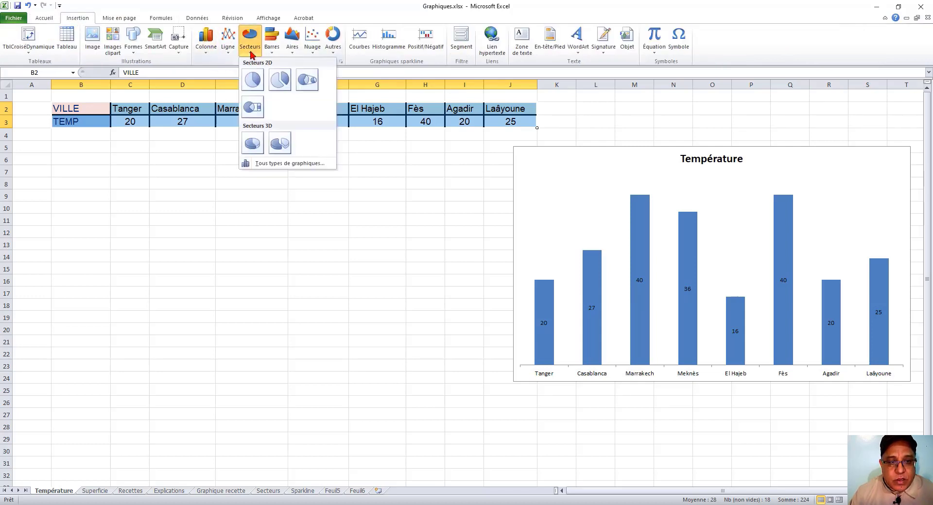
{"action": "left_click", "coordinate": [252, 80]}
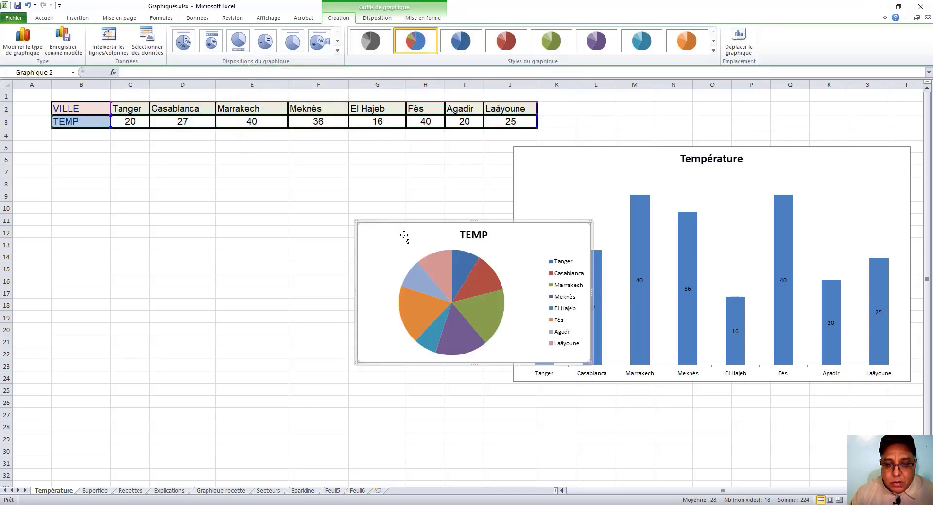
{"action": "left_click_drag", "start_coordinate": [356, 234], "coordinate": [86, 229]}
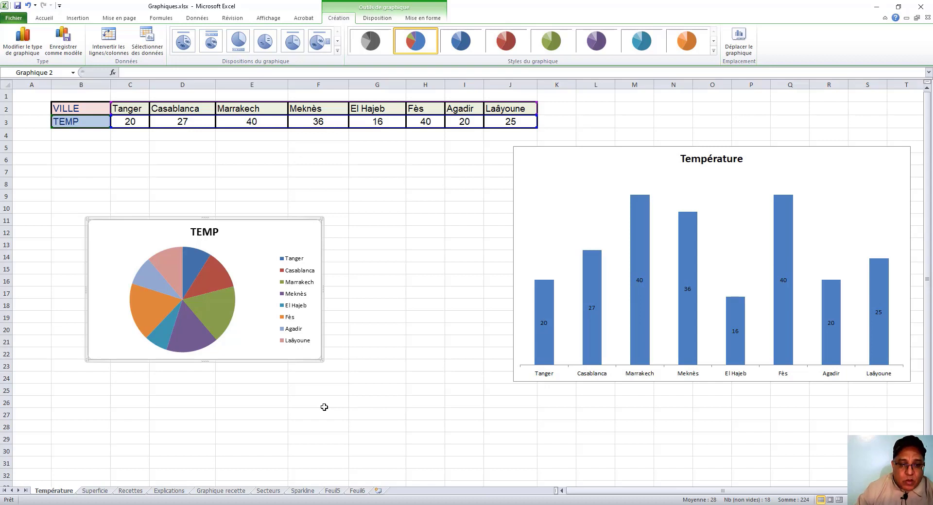
- Change the pie chart's title to "Température" and enlarge the chart to about column I, row 27
{"action": "triple_click", "coordinate": [207, 234]}
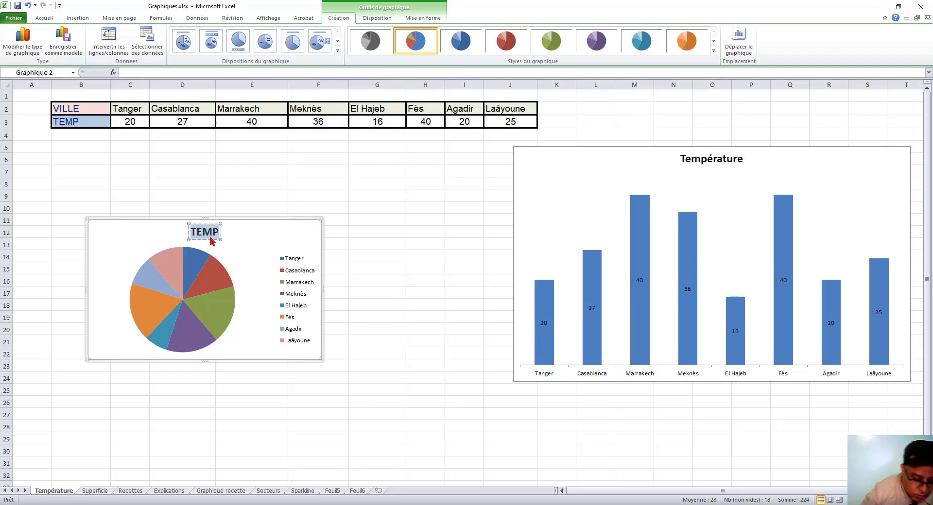
{"action": "type", "text": "Tem"}
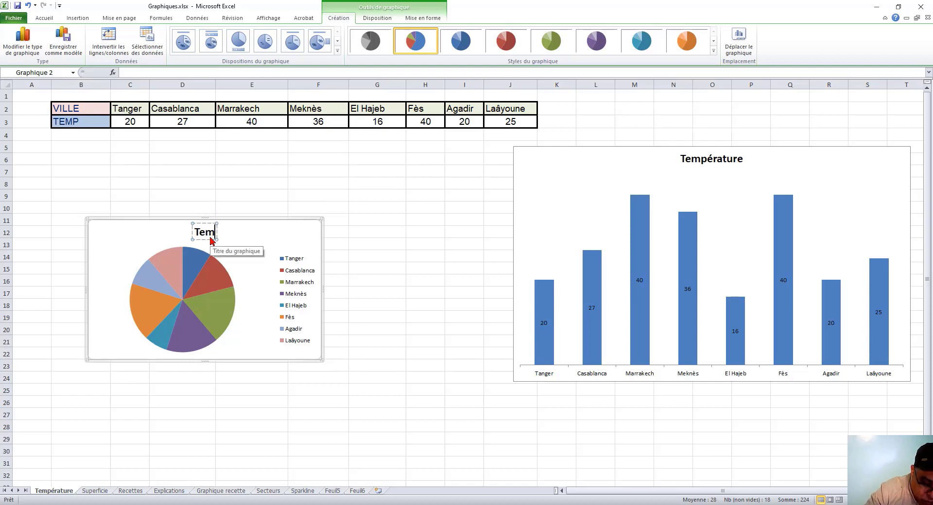
{"action": "type", "text": "pérature"}
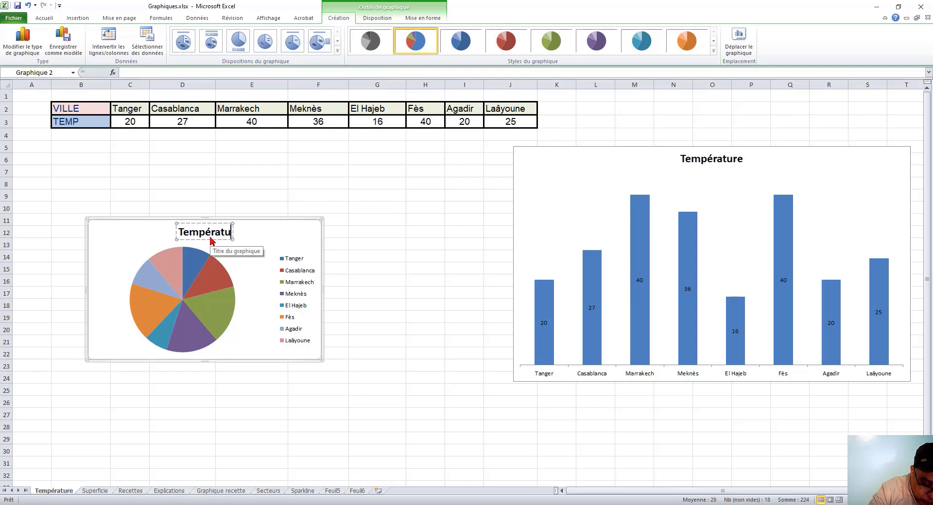
{"action": "left_click", "coordinate": [322, 363]}
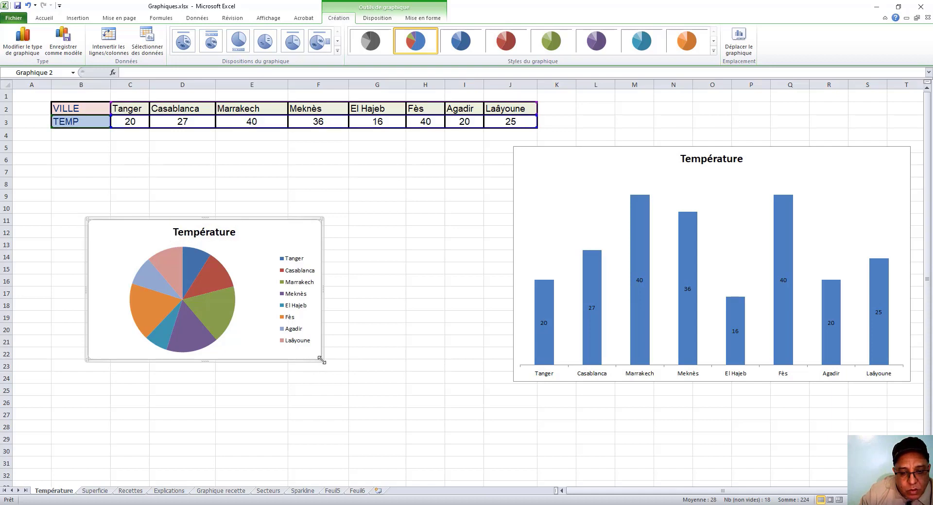
{"action": "left_click_drag", "start_coordinate": [322, 361], "coordinate": [456, 421]}
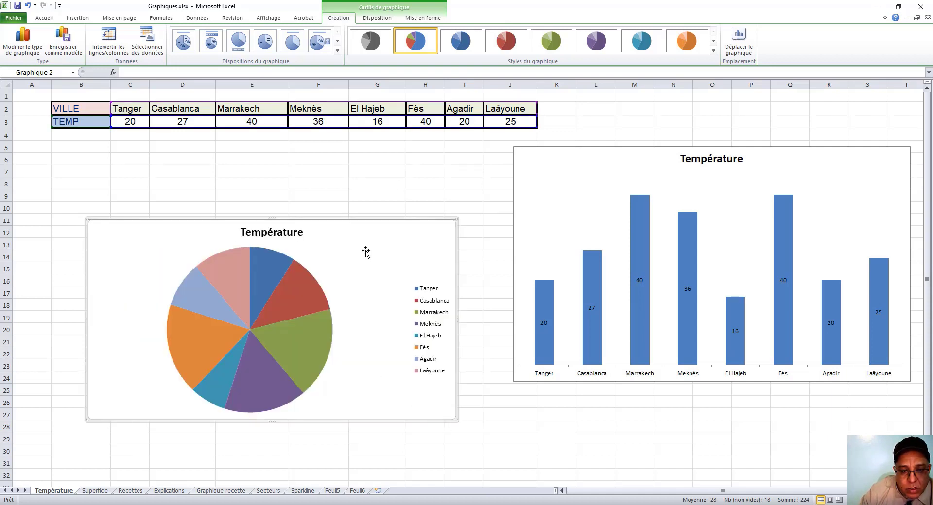
- Move the pie chart up and right to span about C7 to J23 and add inside-end data labels to its slices
{"action": "left_click_drag", "start_coordinate": [372, 216], "coordinate": [418, 166]}
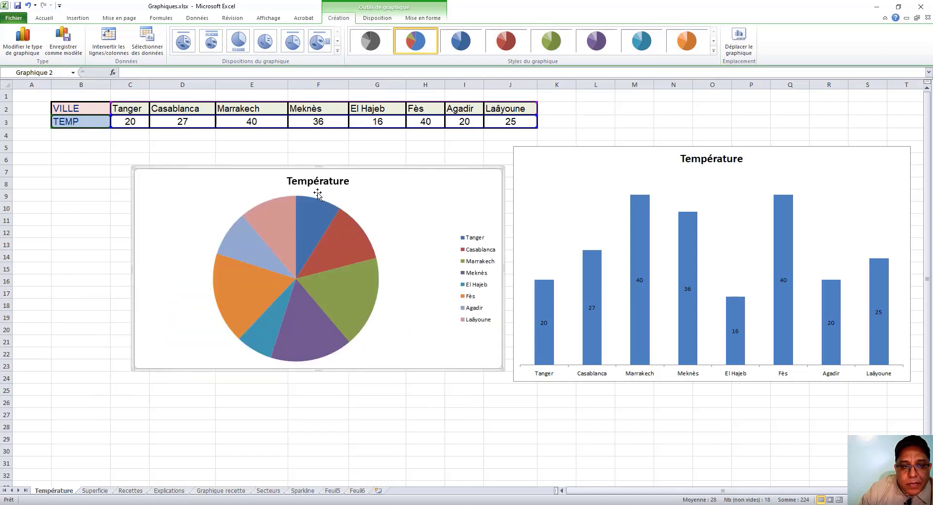
{"action": "left_click", "coordinate": [378, 19]}
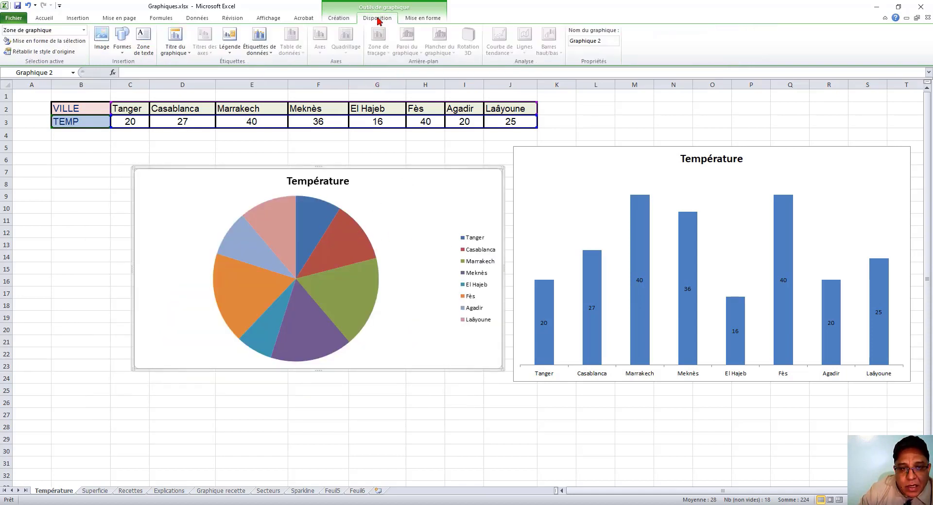
{"action": "left_click", "coordinate": [263, 53]}
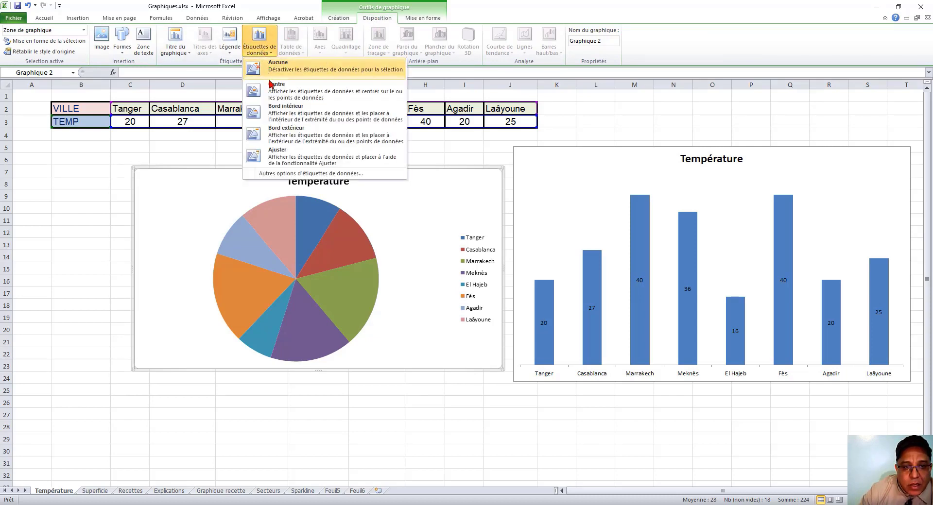
{"action": "left_click", "coordinate": [272, 91]}
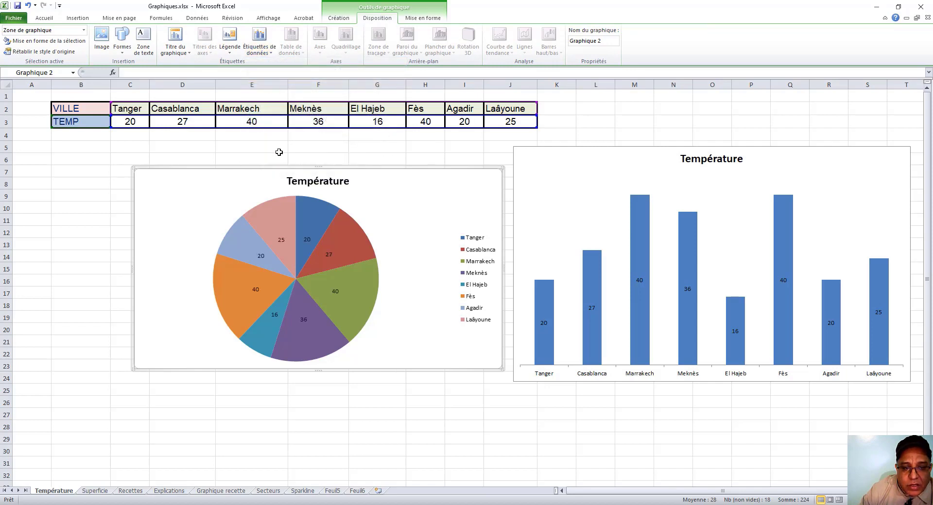
{"action": "left_click", "coordinate": [268, 51]}
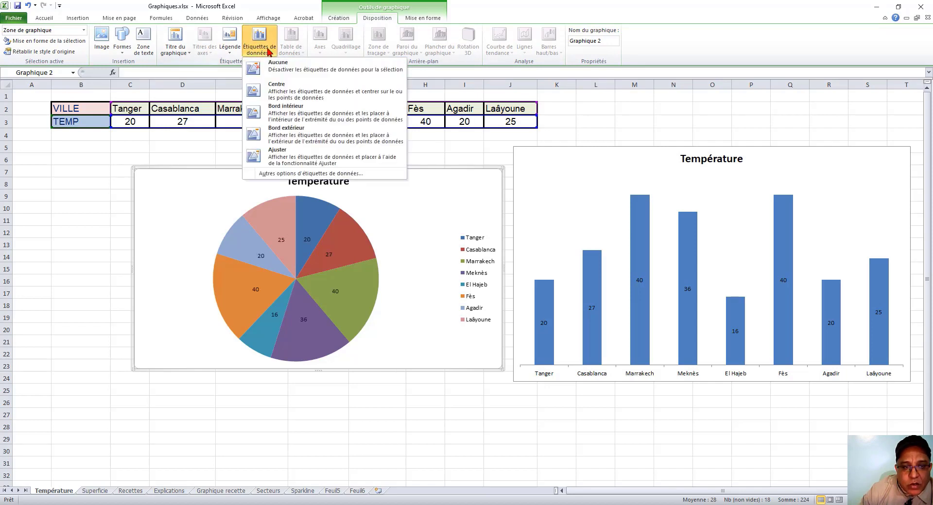
{"action": "left_click", "coordinate": [287, 118]}
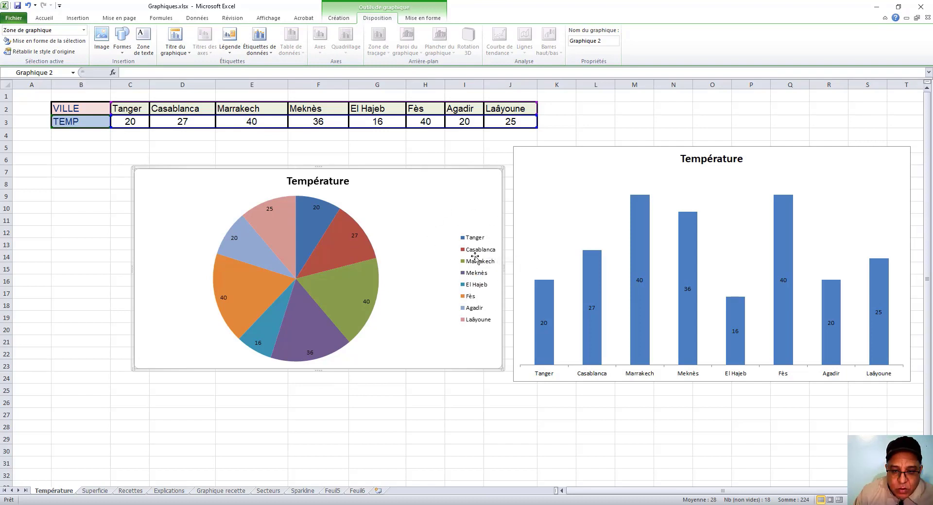
- Open the pie chart's data label options and show the category name alongside the value in every label
{"action": "mouse_move", "coordinate": [328, 248]}
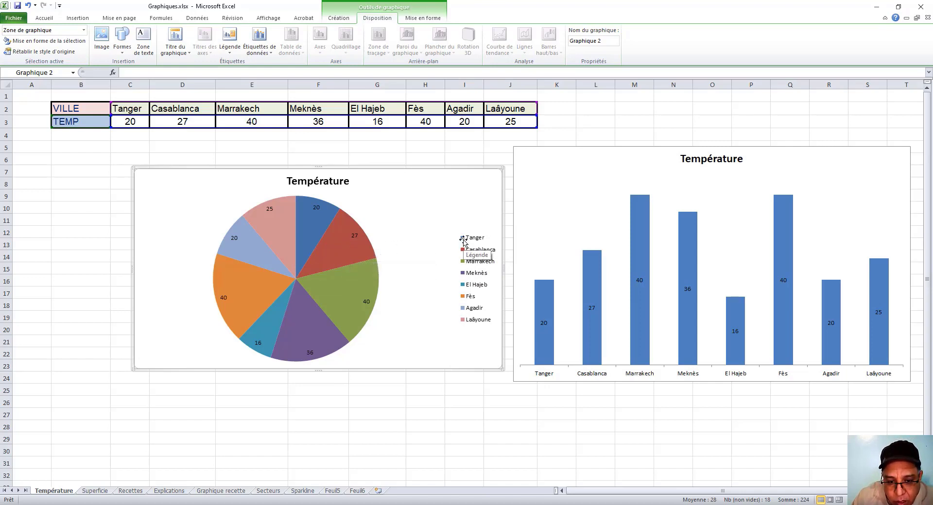
{"action": "mouse_move", "coordinate": [318, 214]}
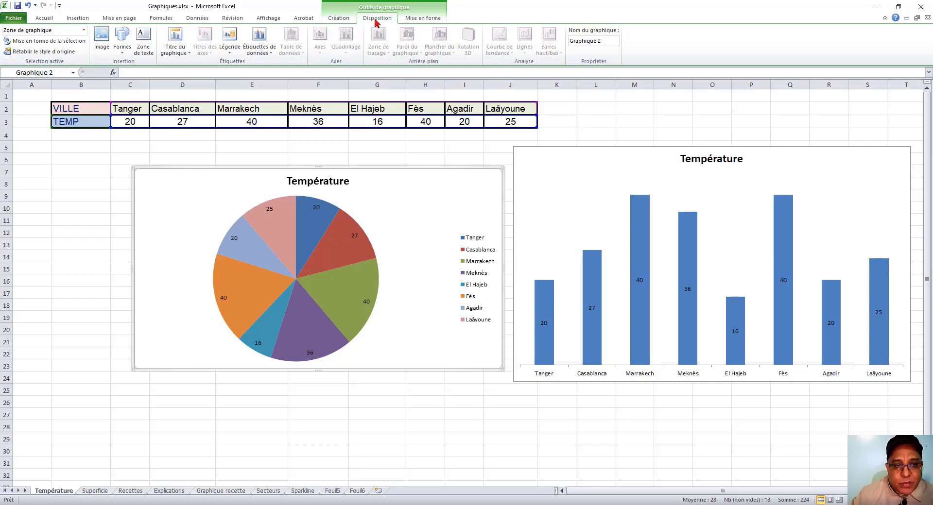
{"action": "left_click", "coordinate": [268, 54]}
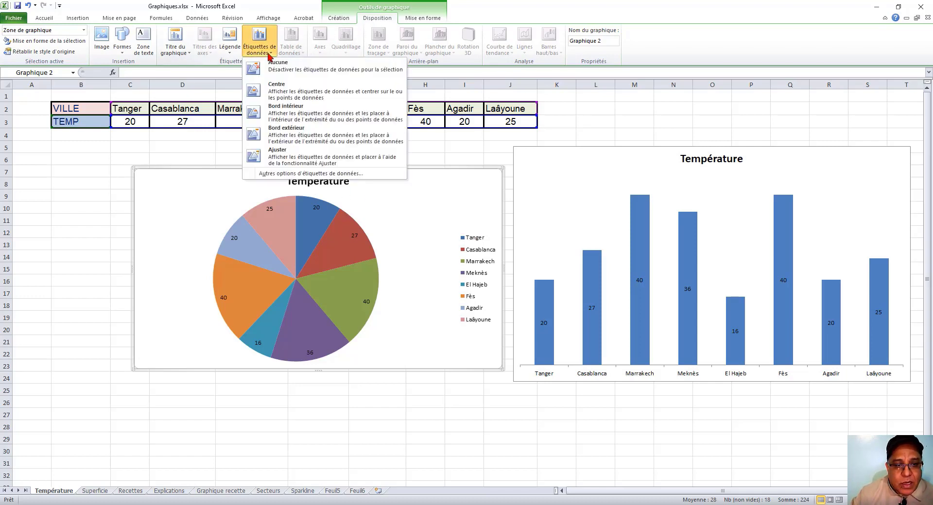
{"action": "left_click", "coordinate": [295, 174]}
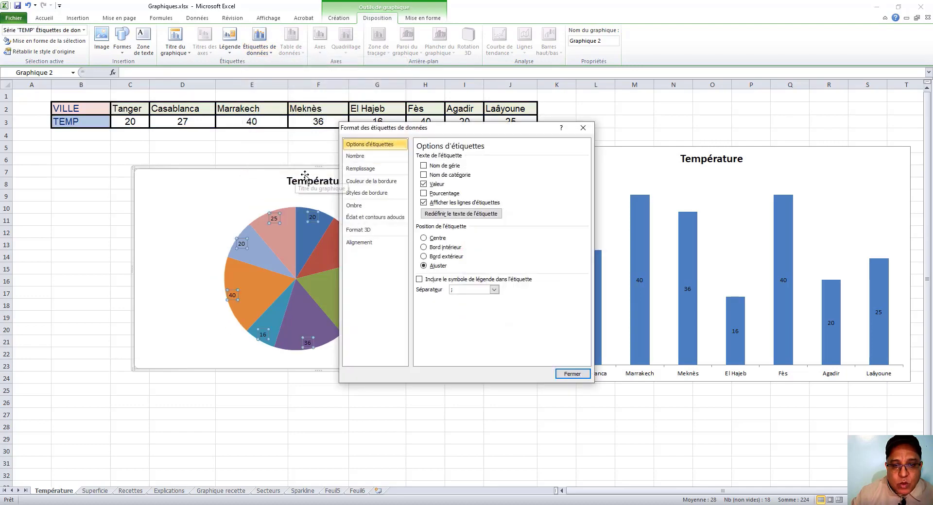
{"action": "left_click_drag", "start_coordinate": [445, 128], "coordinate": [671, 82]}
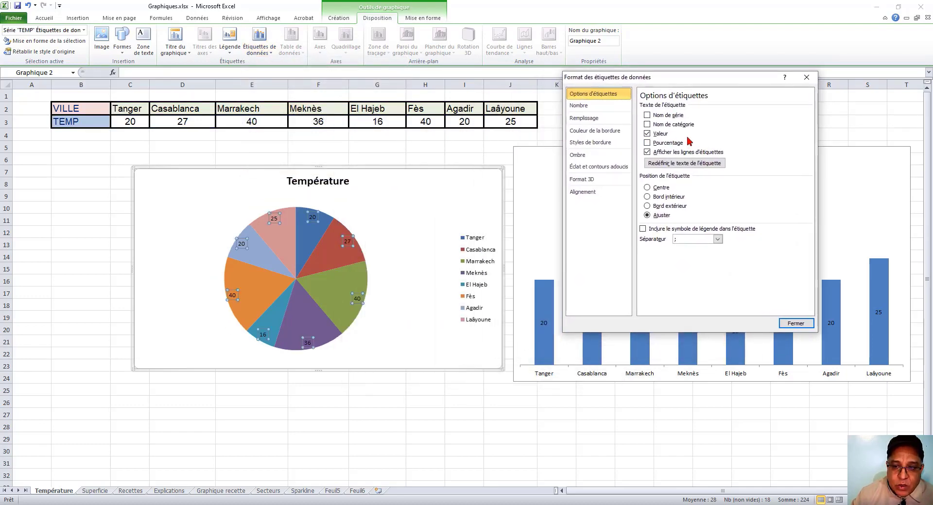
{"action": "left_click", "coordinate": [647, 125]}
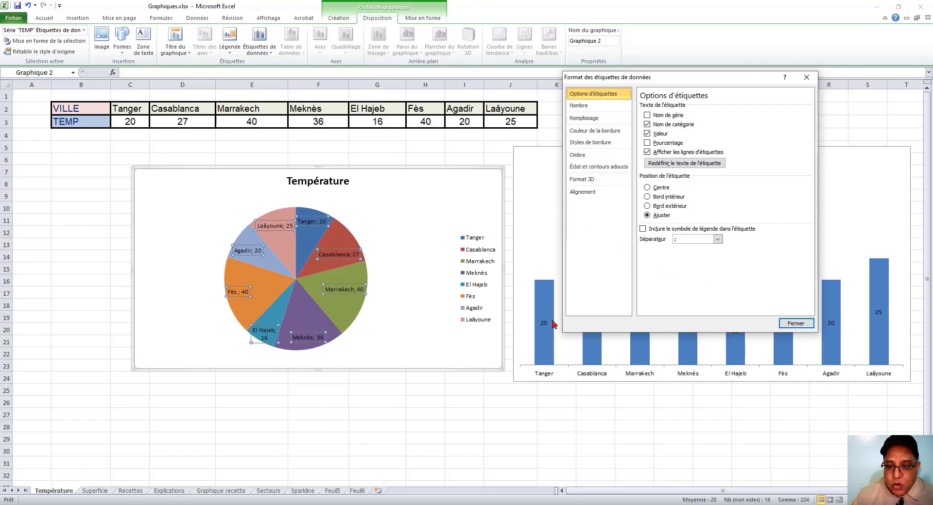
{"action": "left_click", "coordinate": [791, 323]}
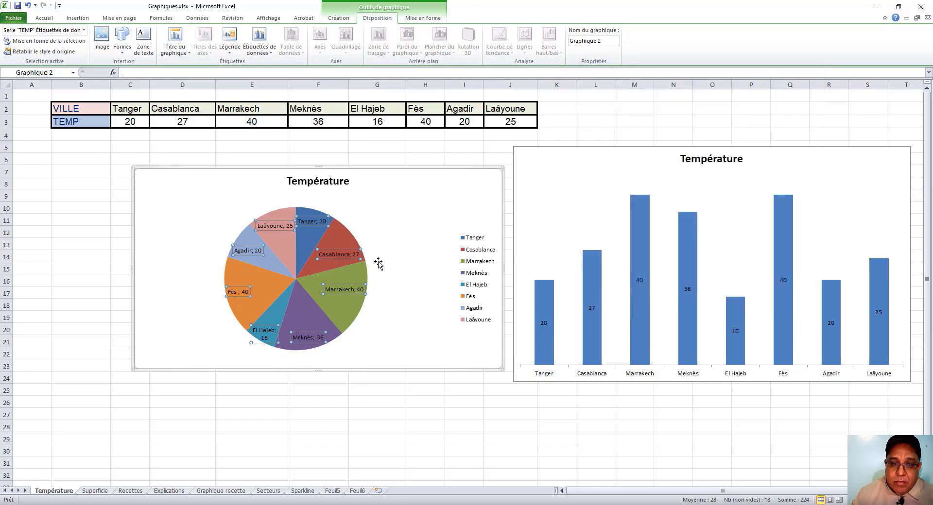
- Move the pie chart left to span about columns B to I and delete its legend
{"action": "left_click_drag", "start_coordinate": [381, 184], "coordinate": [328, 183]}
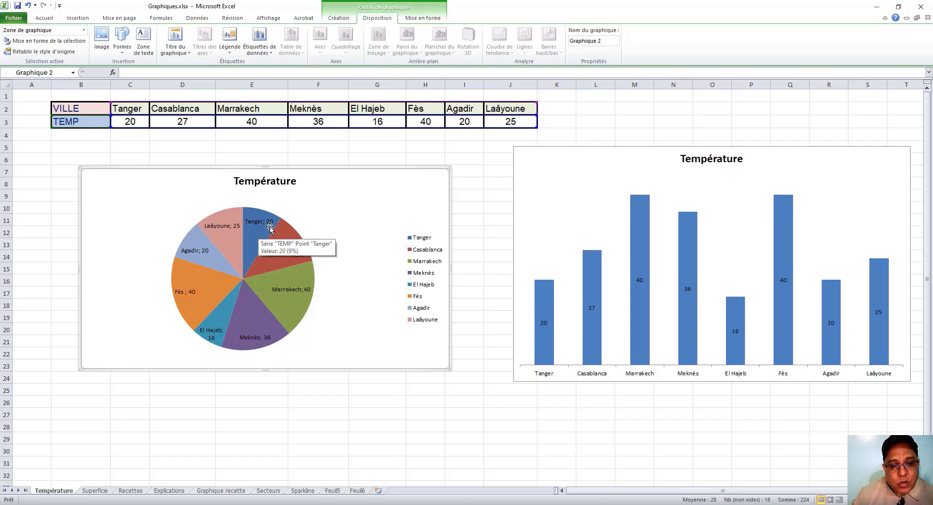
{"action": "left_click", "coordinate": [425, 239]}
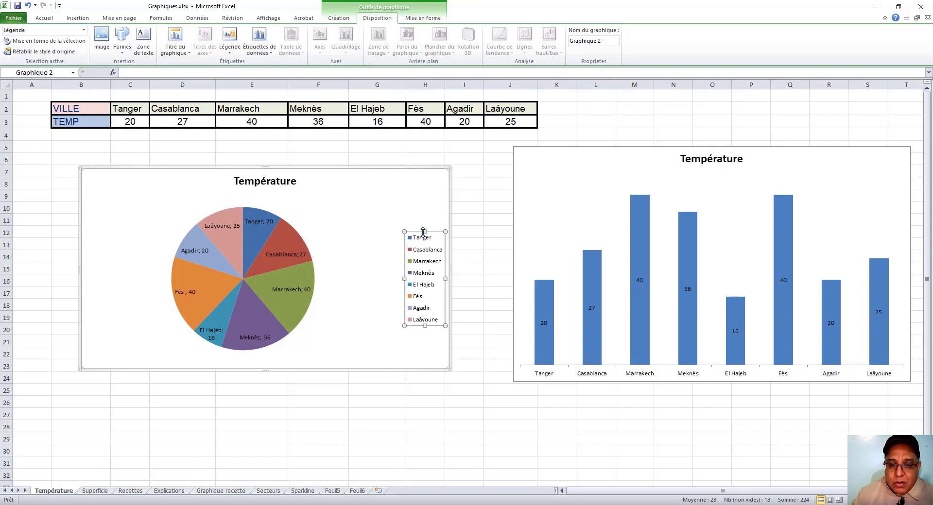
{"action": "left_click_drag", "start_coordinate": [416, 232], "coordinate": [396, 222]}
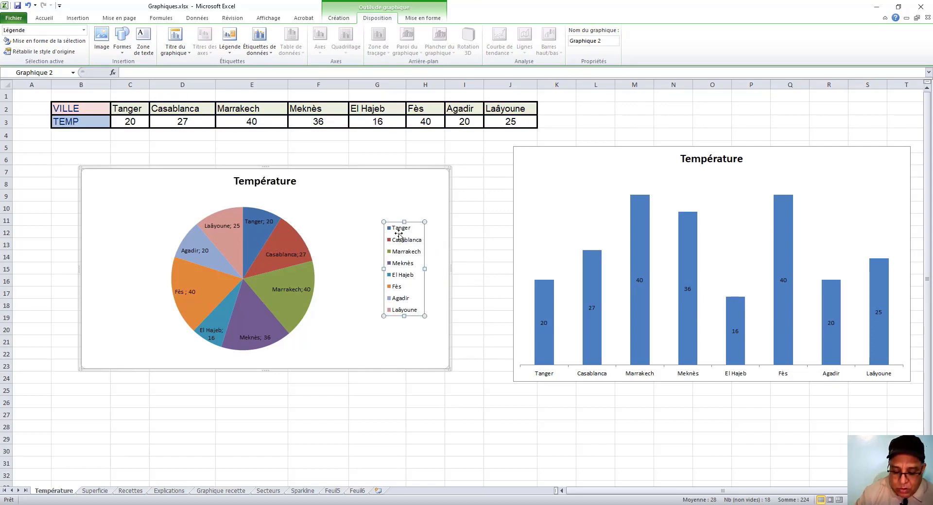
{"action": "key", "text": "Delete"}
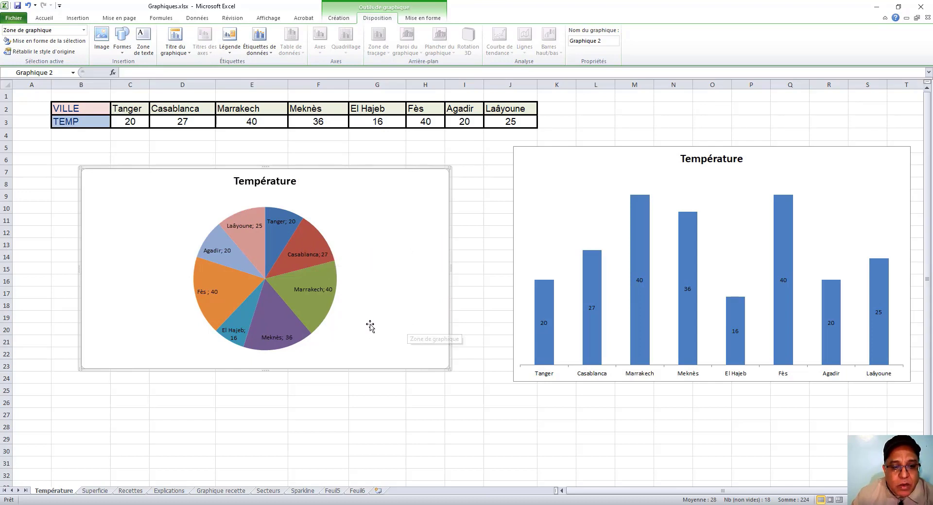
- Pull the Marrakech slice outward to separate it from the rest of the pie
{"action": "left_click", "coordinate": [324, 278]}
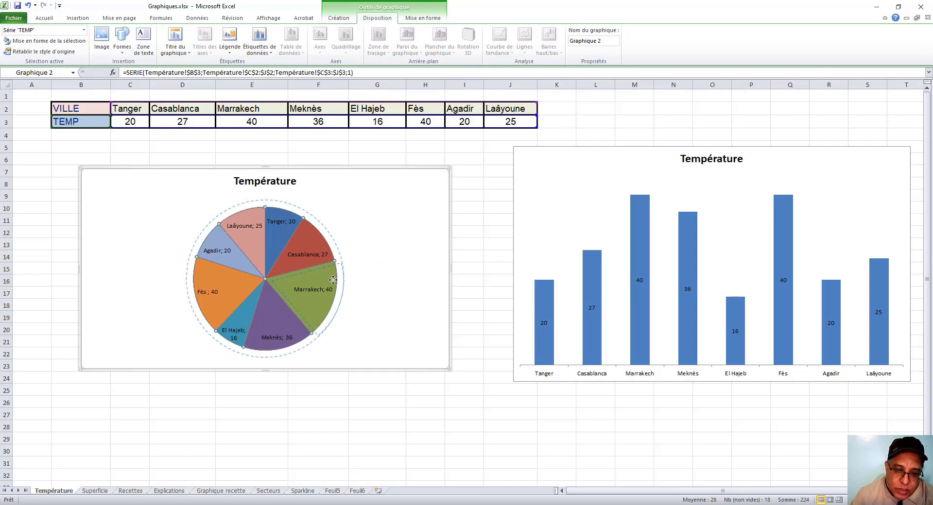
{"action": "left_click", "coordinate": [325, 279]}
{"action": "left_click_drag", "start_coordinate": [331, 283], "coordinate": [348, 283]}
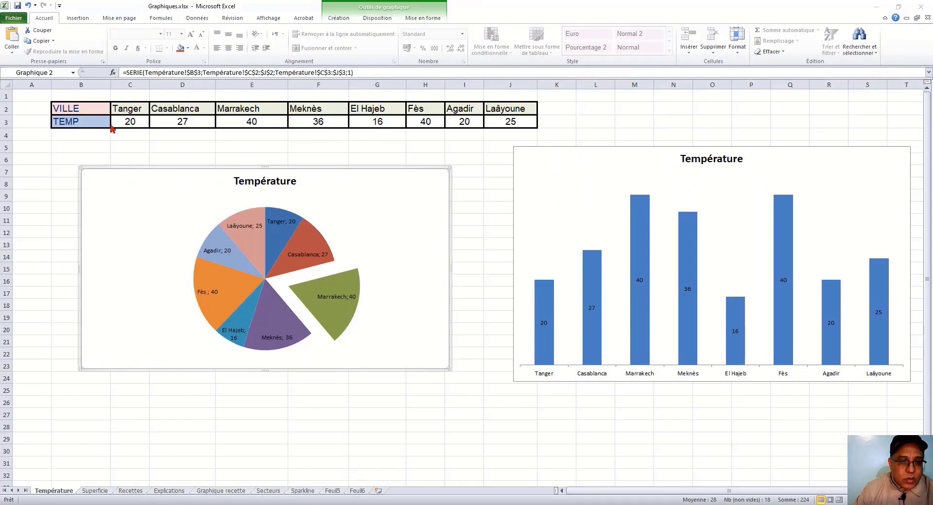
- Review the charted temperature values by selecting C3:J3
{"action": "left_click", "coordinate": [6, 123]}
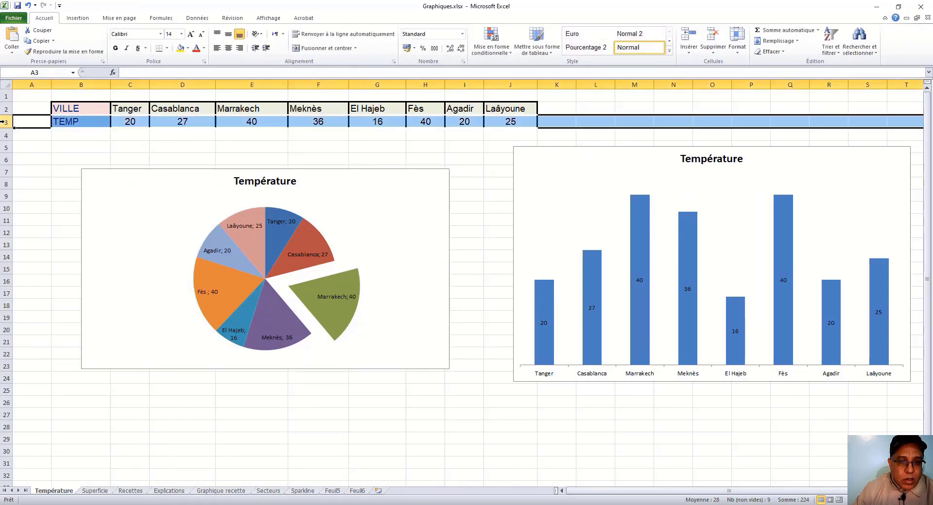
{"action": "left_click", "coordinate": [105, 123]}
{"action": "left_click_drag", "start_coordinate": [130, 122], "coordinate": [512, 123]}
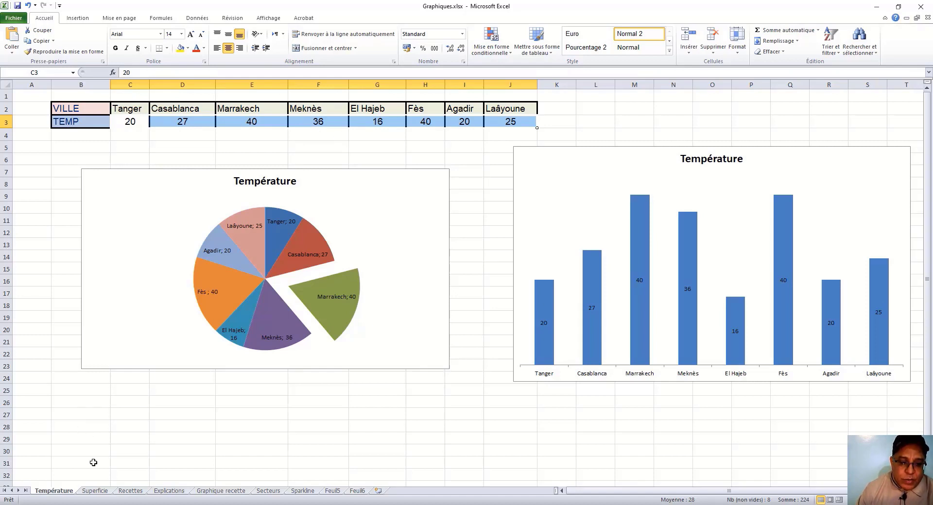
- Switch to the Superficie sheet and examine the land types and their area percentages in B4:C7
{"action": "left_click", "coordinate": [96, 491]}
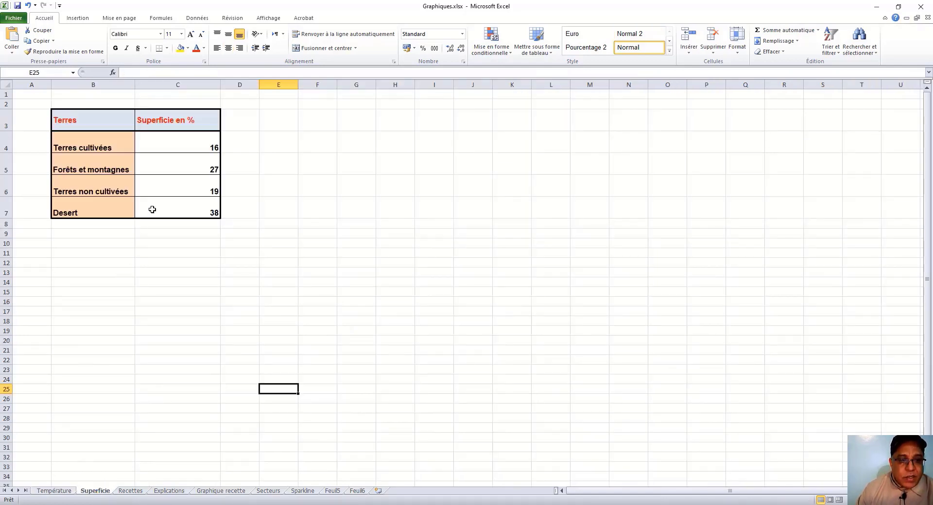
{"action": "left_click_drag", "start_coordinate": [171, 141], "coordinate": [177, 215]}
{"action": "left_click_drag", "start_coordinate": [170, 138], "coordinate": [171, 212]}
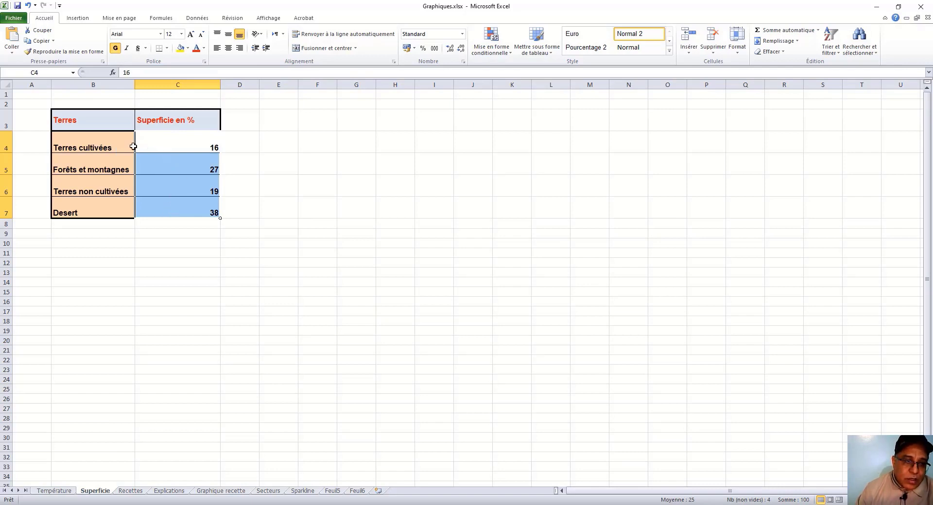
{"action": "left_click_drag", "start_coordinate": [180, 138], "coordinate": [180, 213]}
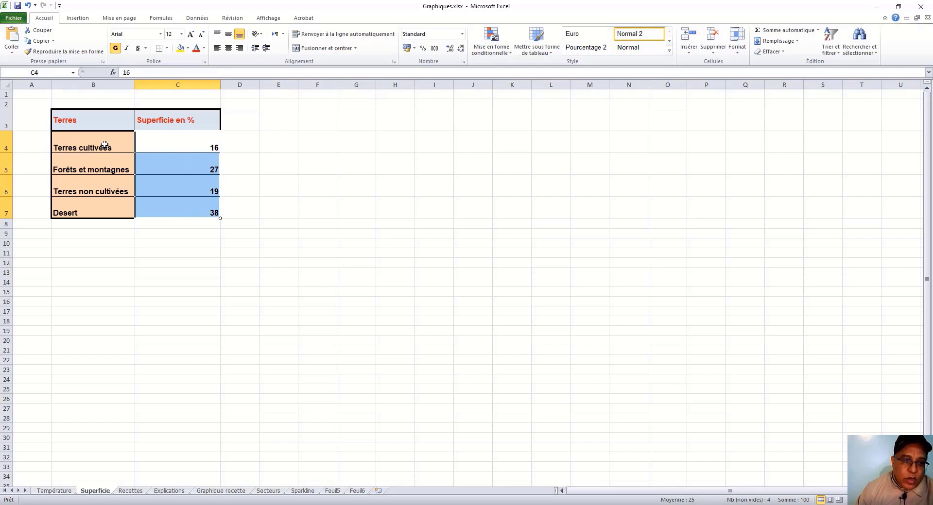
{"action": "left_click", "coordinate": [72, 144]}
{"action": "left_click_drag", "start_coordinate": [66, 164], "coordinate": [138, 187]}
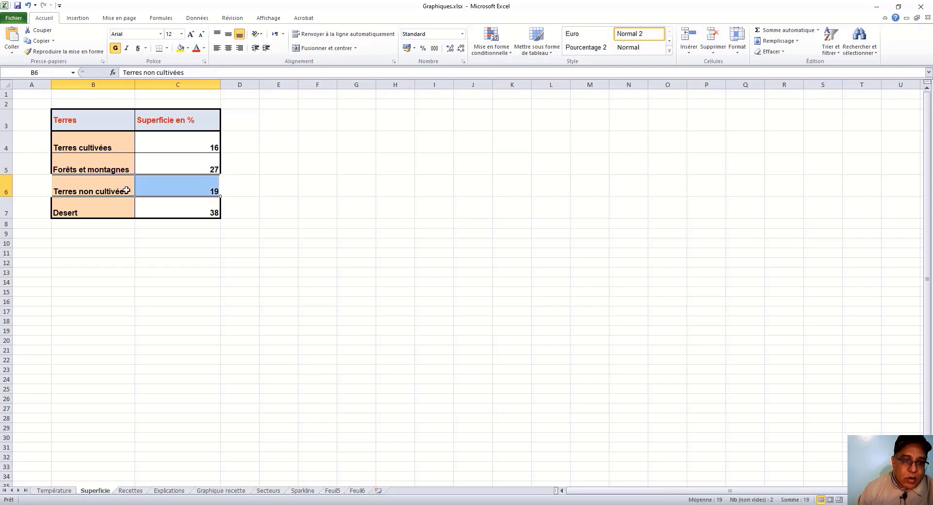
{"action": "left_click_drag", "start_coordinate": [75, 214], "coordinate": [146, 211]}
{"action": "left_click", "coordinate": [184, 182]}
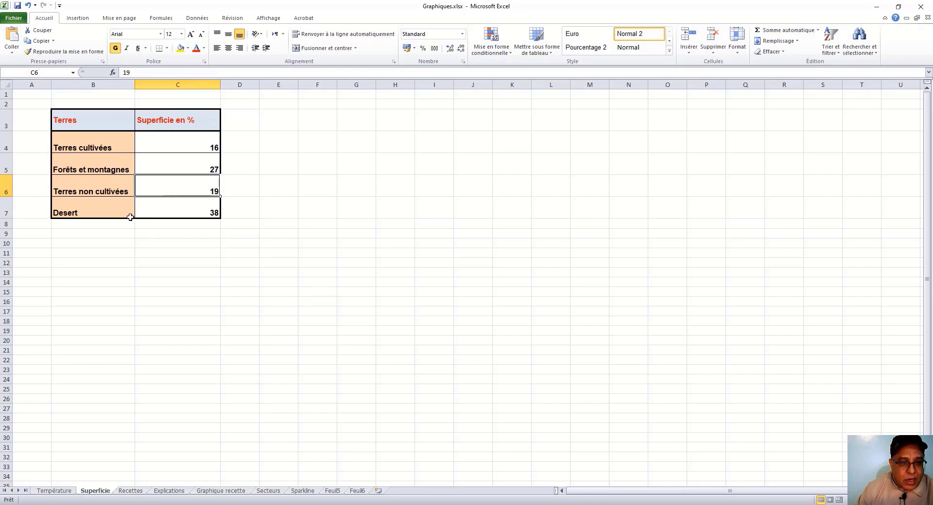
- Insert a 2D clustered column chart from B3:C7 and move it up to span about G5 to M15
{"action": "left_click_drag", "start_coordinate": [59, 119], "coordinate": [172, 215]}
{"action": "left_click", "coordinate": [79, 18]}
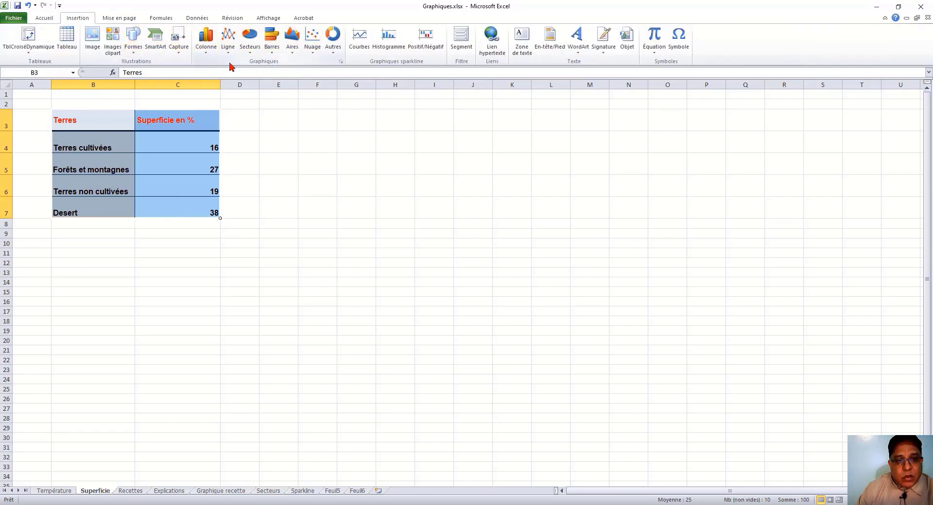
{"action": "left_click", "coordinate": [206, 51]}
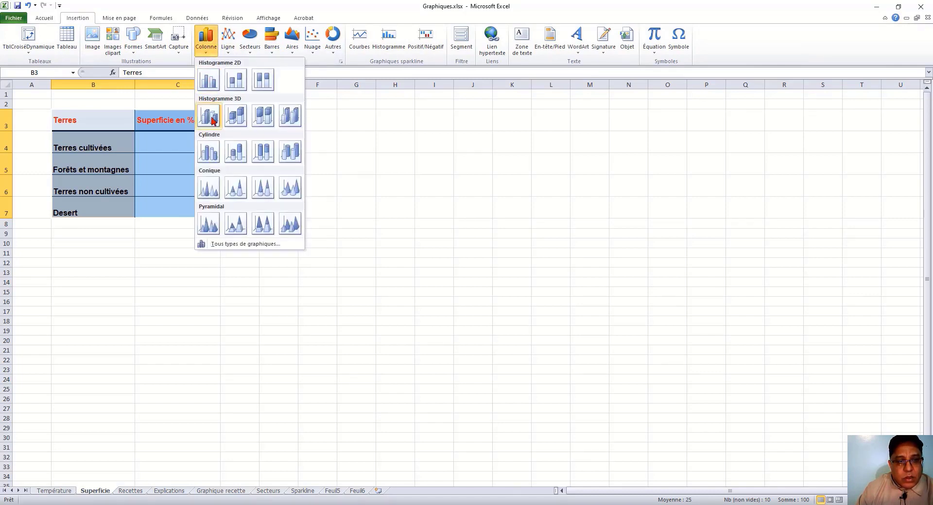
{"action": "left_click", "coordinate": [207, 80]}
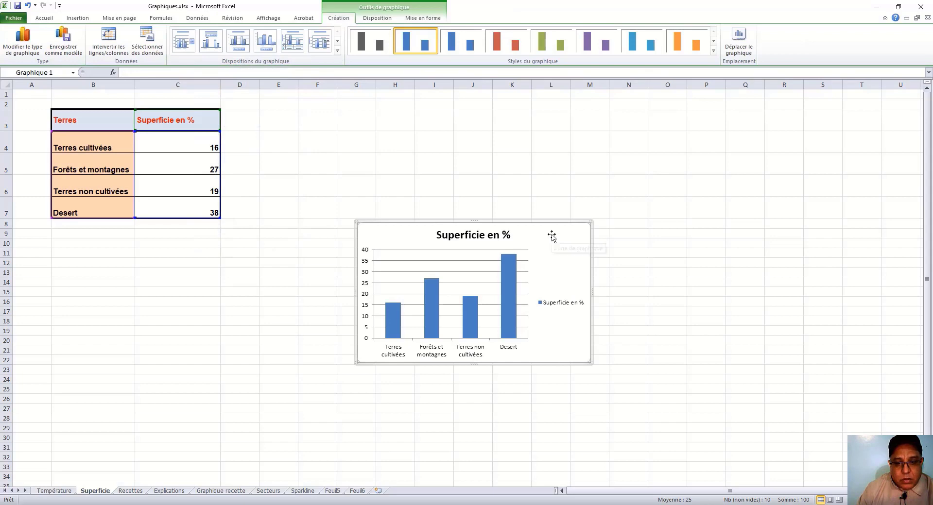
{"action": "left_click_drag", "start_coordinate": [552, 235], "coordinate": [565, 168]}
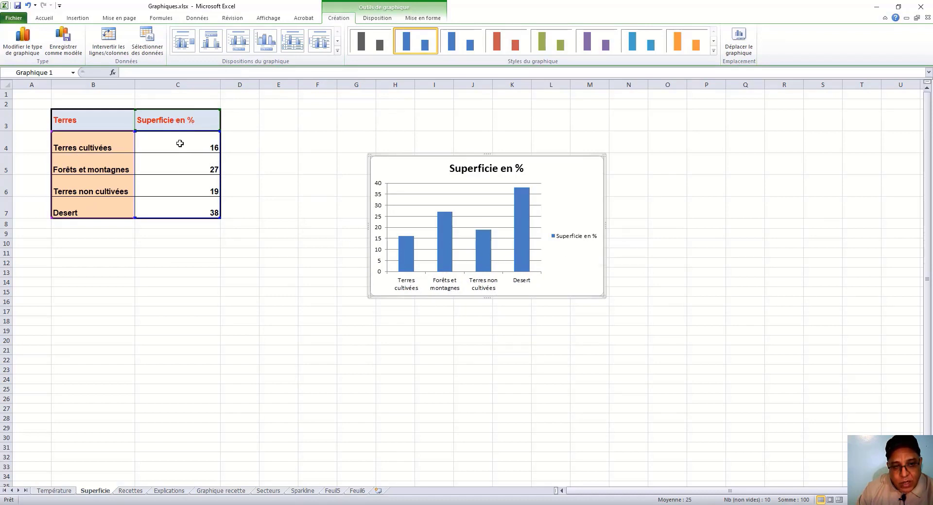
{"action": "left_click_drag", "start_coordinate": [184, 138], "coordinate": [186, 211]}
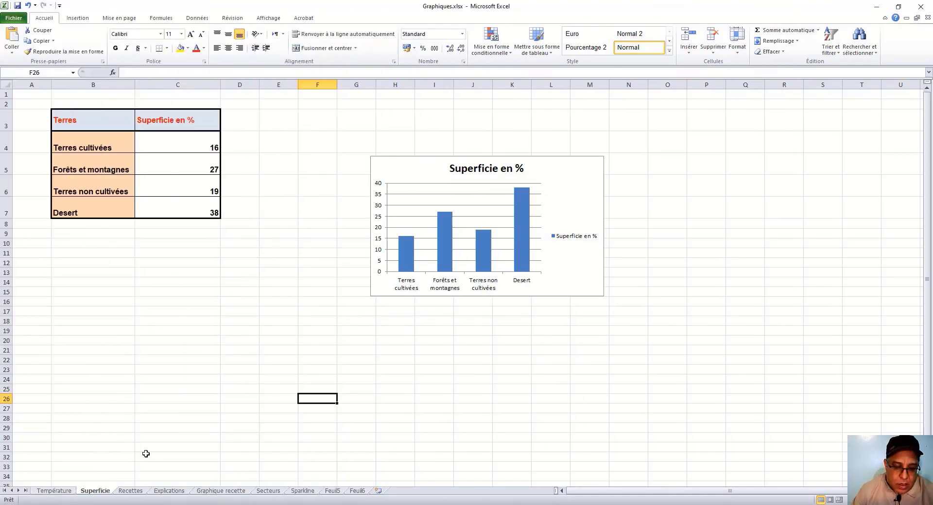
- Switch to the Recettes sheet and review the Semestre 1 and Semestre 2 sales figures in C3:D6
{"action": "left_click", "coordinate": [130, 491]}
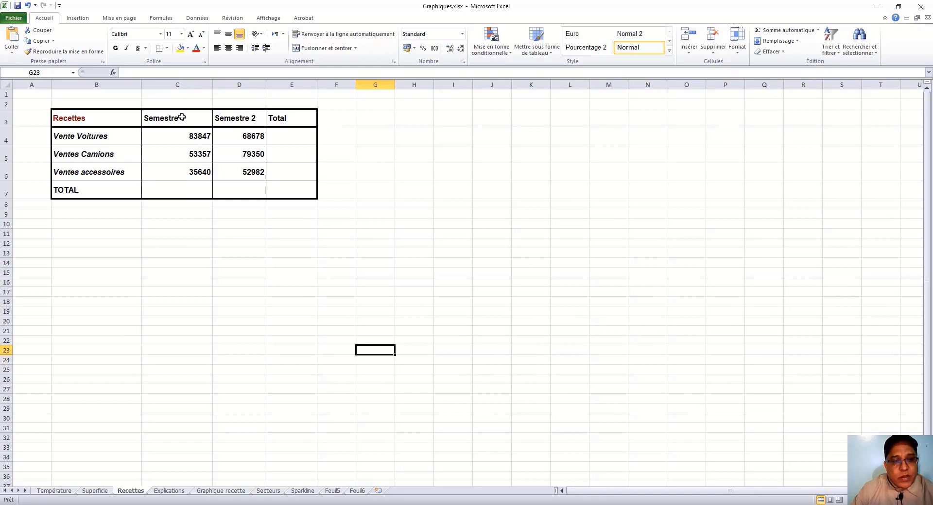
{"action": "left_click_drag", "start_coordinate": [181, 113], "coordinate": [186, 171]}
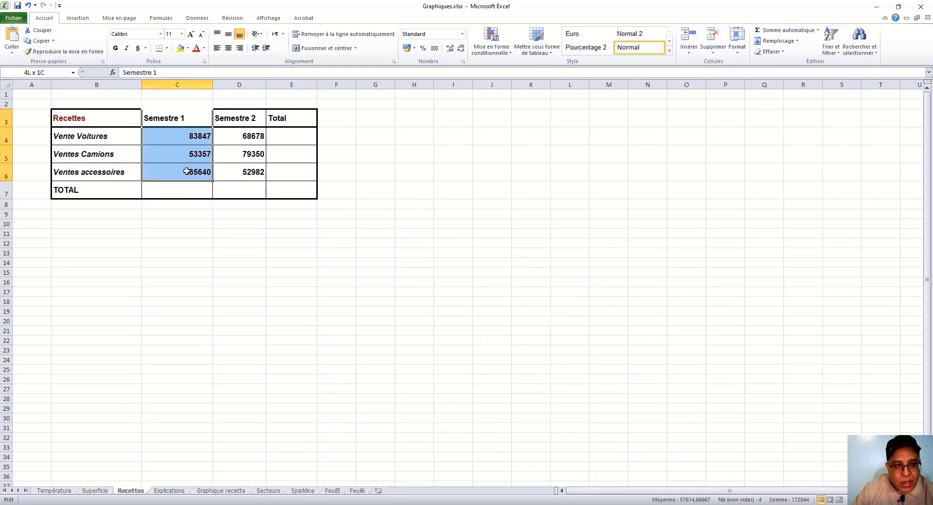
{"action": "left_click_drag", "start_coordinate": [241, 118], "coordinate": [244, 179]}
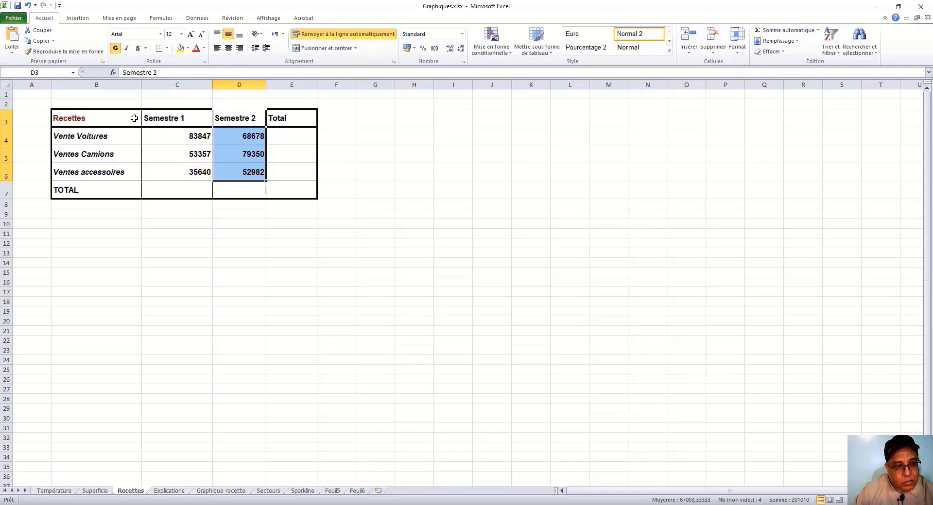
- Insert a 2D clustered column chart from B3:D6, then move and enlarge it to span about H6 to Q31
{"action": "left_click_drag", "start_coordinate": [68, 117], "coordinate": [254, 173]}
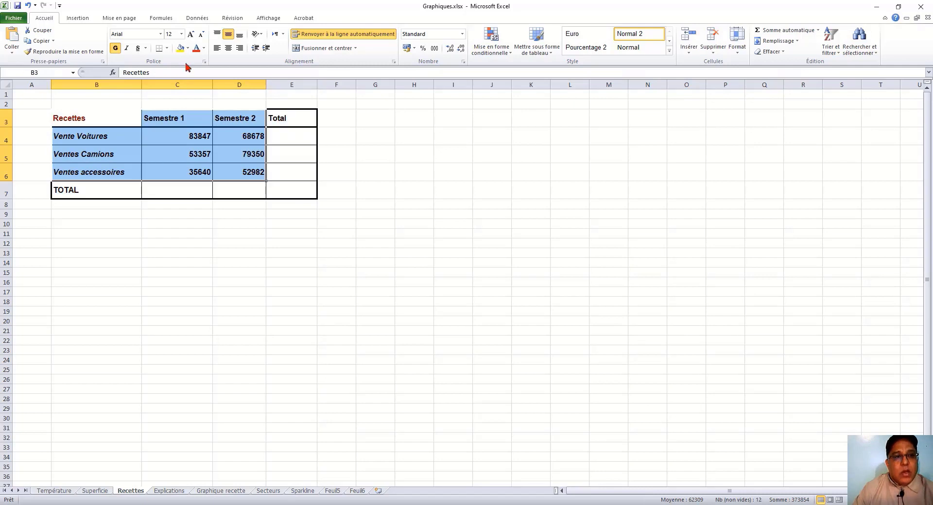
{"action": "left_click", "coordinate": [79, 20]}
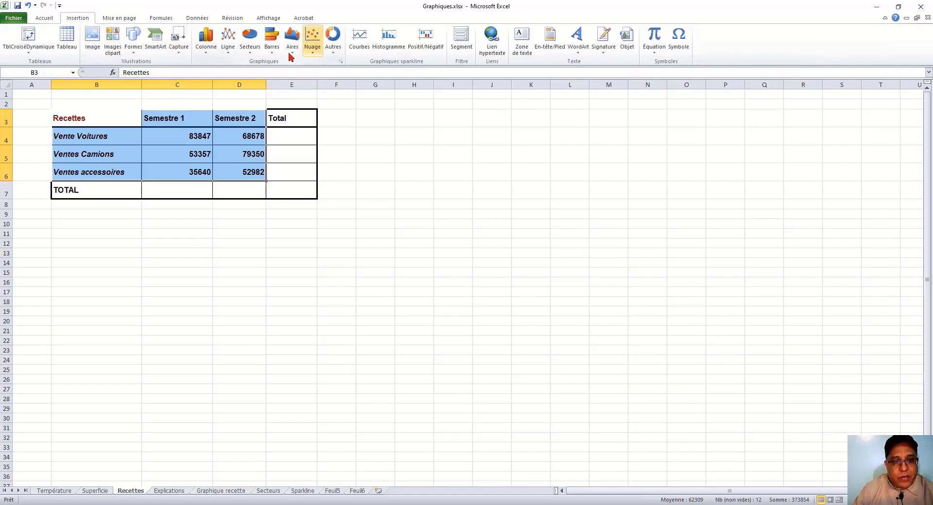
{"action": "left_click", "coordinate": [206, 41]}
{"action": "left_click", "coordinate": [208, 85]}
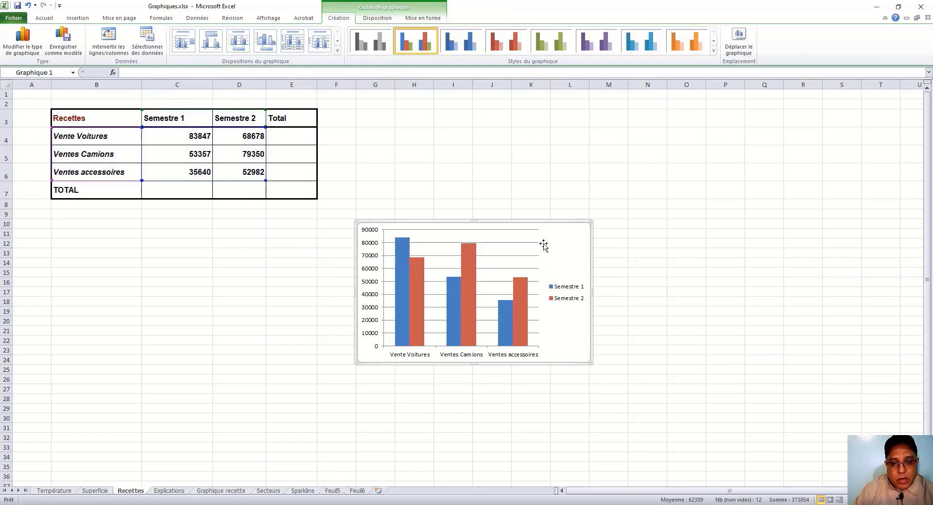
{"action": "left_click_drag", "start_coordinate": [556, 236], "coordinate": [643, 189]}
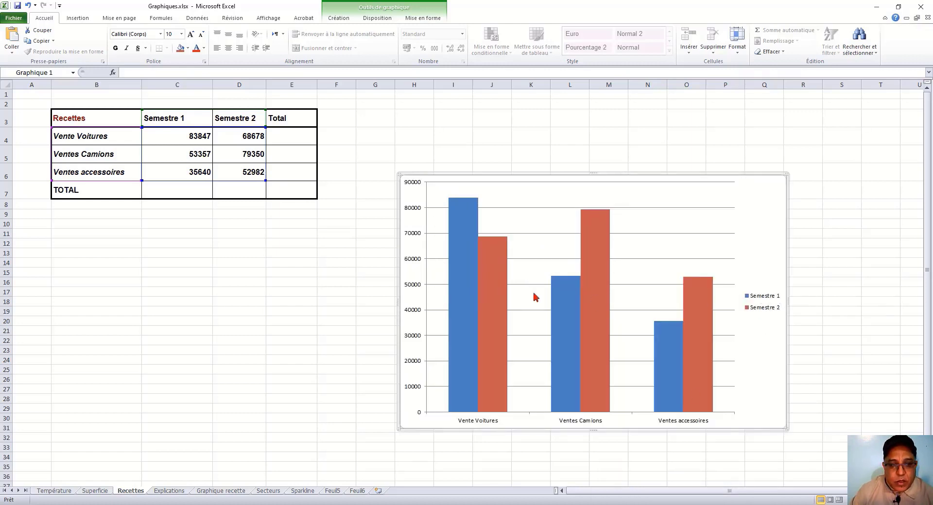
- Compare the Semestre 1 values in C3:C6 and the Semestre 2 values in D3:D6 with the chart's columns
{"action": "left_click_drag", "start_coordinate": [173, 118], "coordinate": [176, 169]}
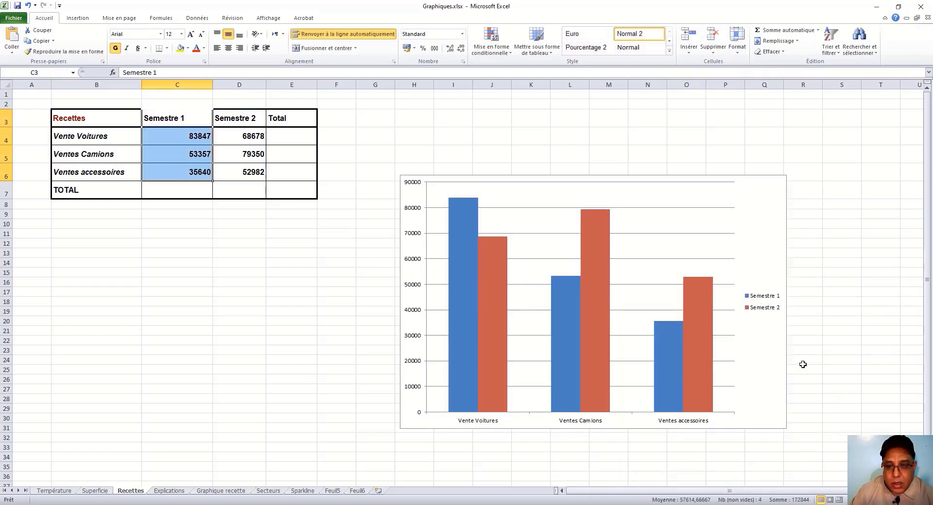
{"action": "left_click", "coordinate": [240, 123]}
{"action": "left_click_drag", "start_coordinate": [239, 123], "coordinate": [241, 174]}
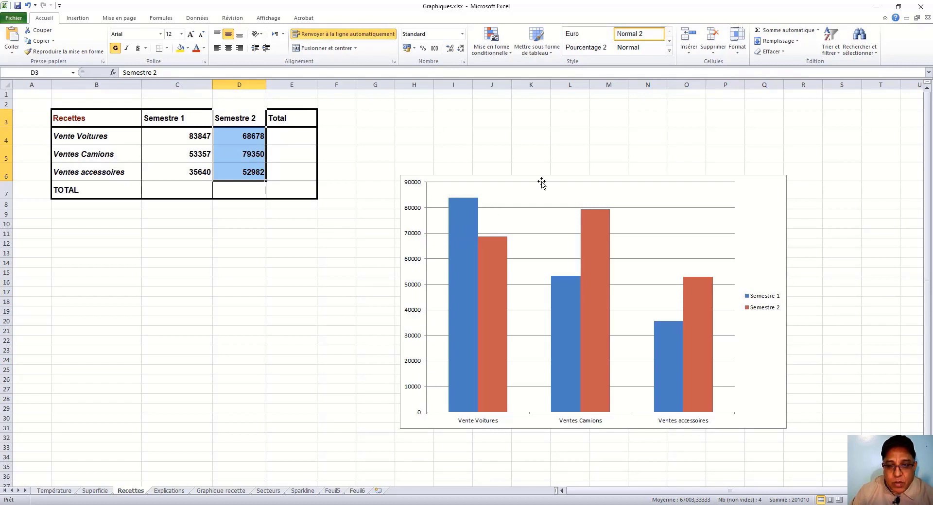
- Add centred data labels to the sales chart's columns and hide its primary vertical axis
{"action": "left_click", "coordinate": [772, 181]}
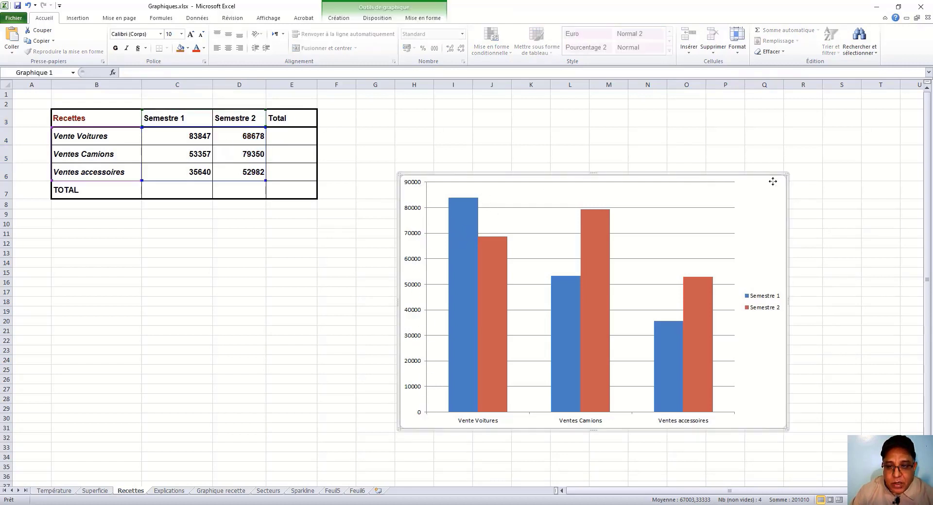
{"action": "left_click", "coordinate": [377, 19]}
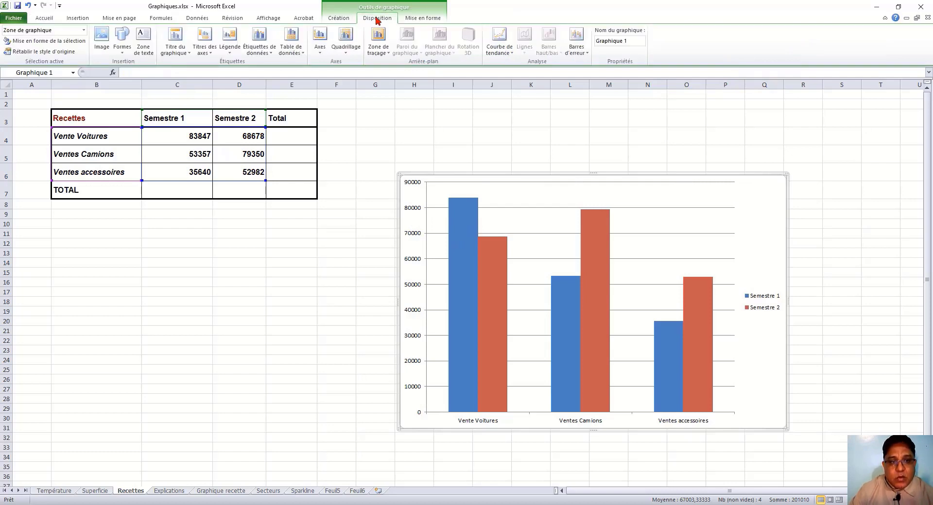
{"action": "left_click", "coordinate": [261, 53]}
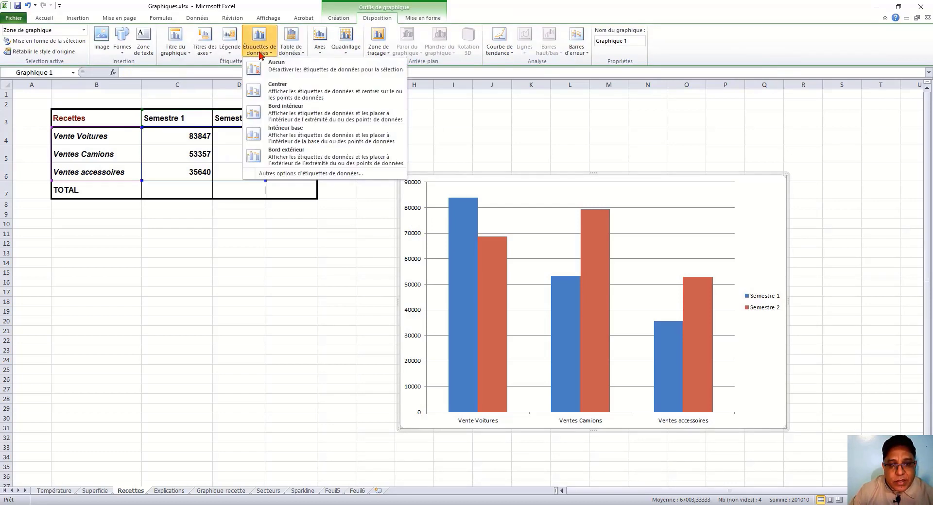
{"action": "left_click", "coordinate": [287, 89]}
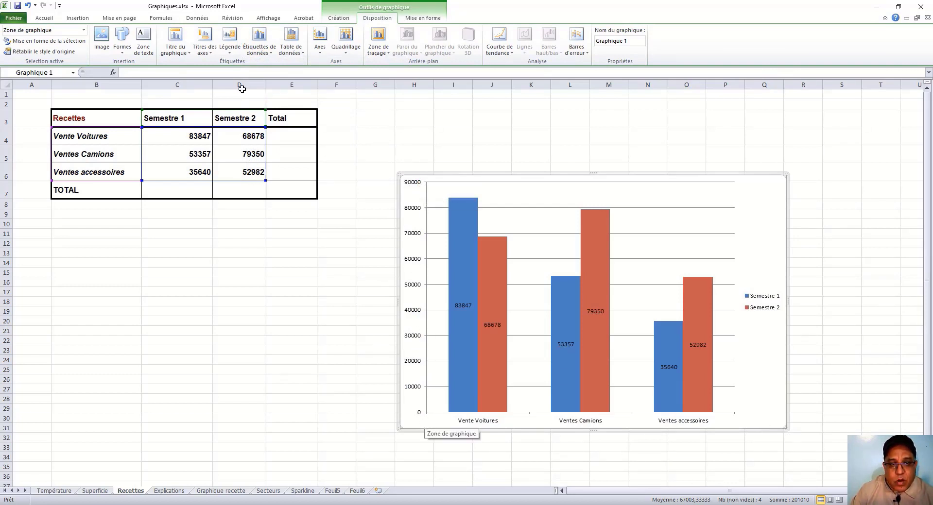
{"action": "left_click", "coordinate": [319, 43]}
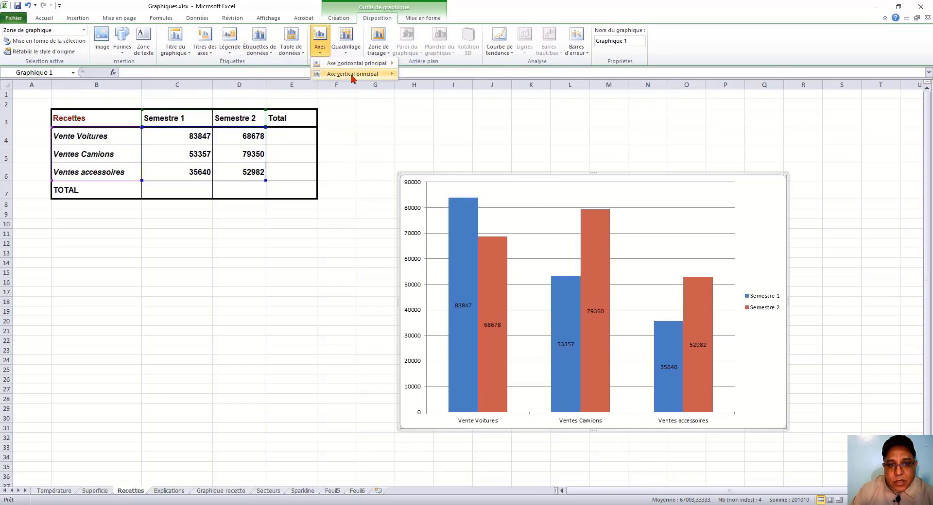
{"action": "mouse_move", "coordinate": [352, 77]}
{"action": "left_click", "coordinate": [453, 78]}
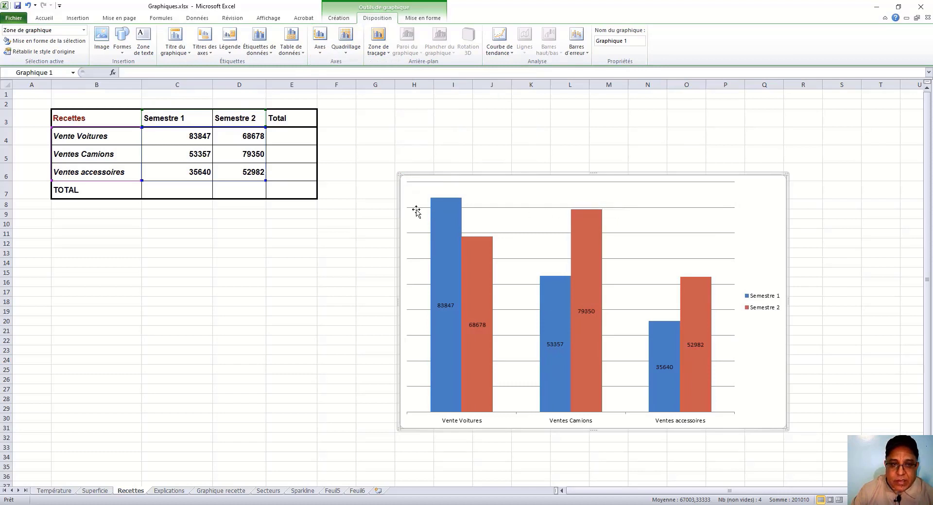
- Remove the chart's primary horizontal gridlines, then move and slightly enlarge the chart to span about G4 to Q27
{"action": "left_click", "coordinate": [351, 51]}
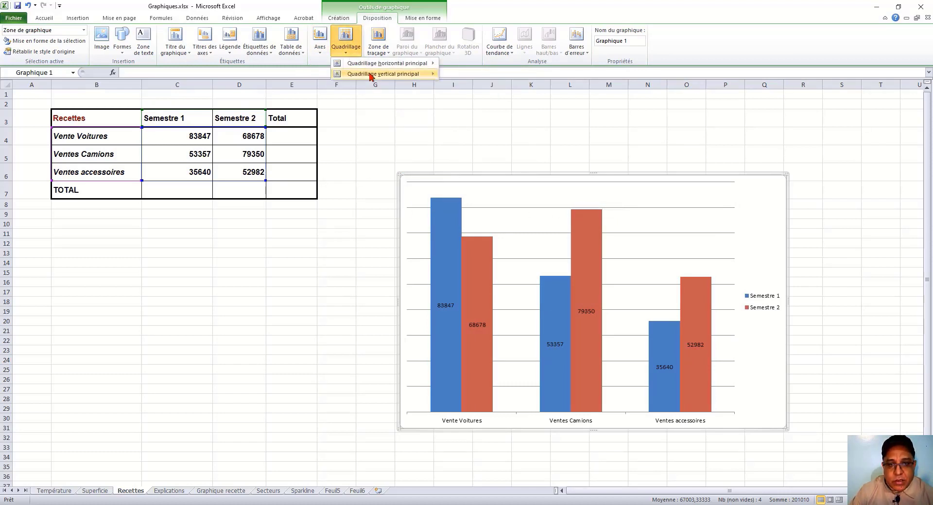
{"action": "mouse_move", "coordinate": [371, 76]}
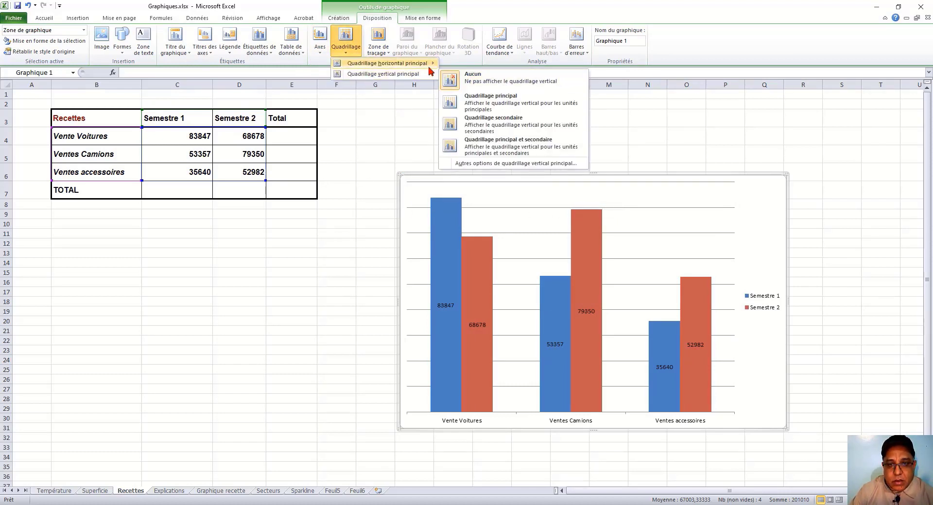
{"action": "mouse_move", "coordinate": [427, 63]}
{"action": "left_click", "coordinate": [479, 71]}
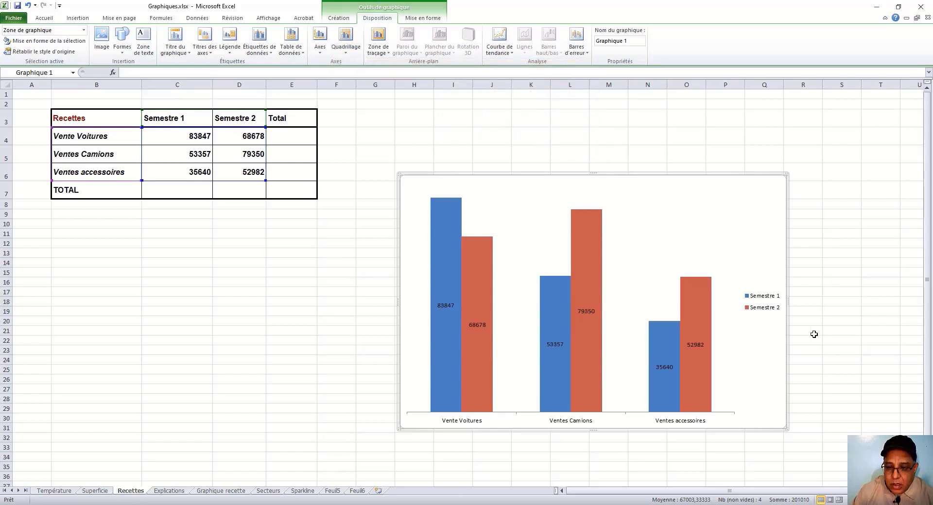
{"action": "left_click_drag", "start_coordinate": [750, 184], "coordinate": [702, 140]}
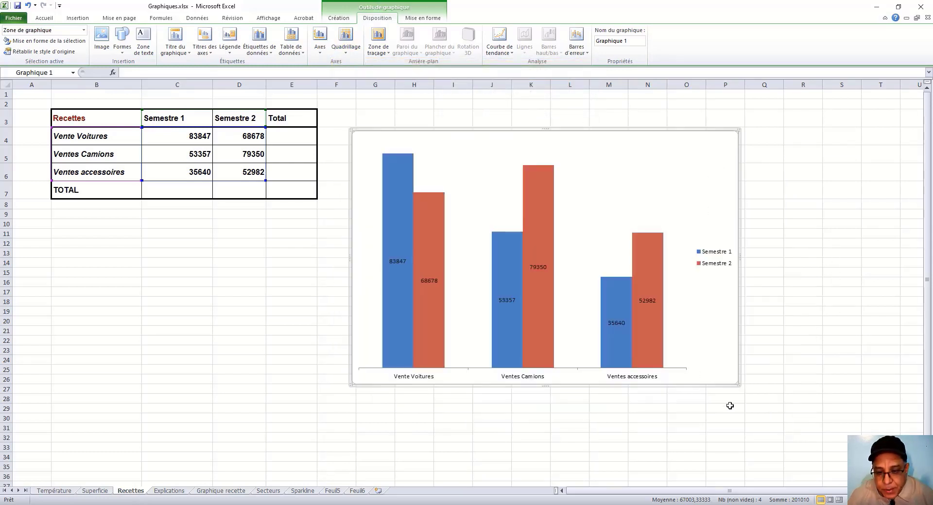
{"action": "left_click_drag", "start_coordinate": [738, 383], "coordinate": [758, 394]}
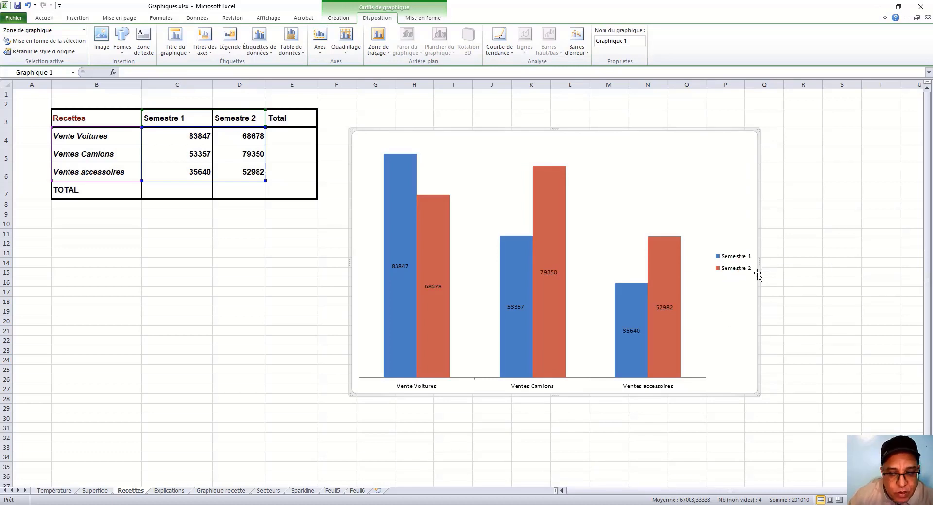
- Review the sales table by semester column, and by product row for Vente Voitures, Ventes Camions and Ventes accessoires
{"action": "left_click_drag", "start_coordinate": [160, 119], "coordinate": [189, 175]}
{"action": "left_click_drag", "start_coordinate": [232, 120], "coordinate": [228, 178]}
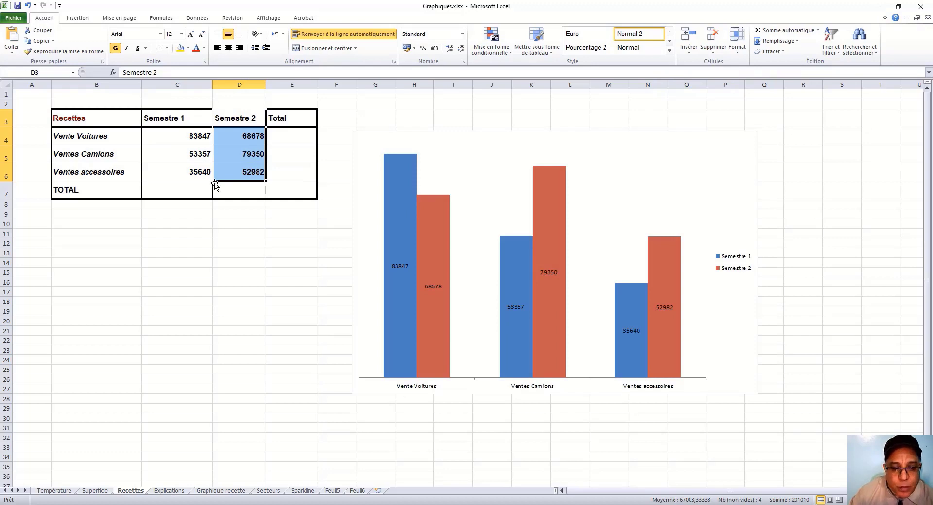
{"action": "left_click_drag", "start_coordinate": [63, 135], "coordinate": [248, 136]}
{"action": "left_click_drag", "start_coordinate": [73, 153], "coordinate": [235, 154]}
{"action": "left_click_drag", "start_coordinate": [69, 172], "coordinate": [247, 172]}
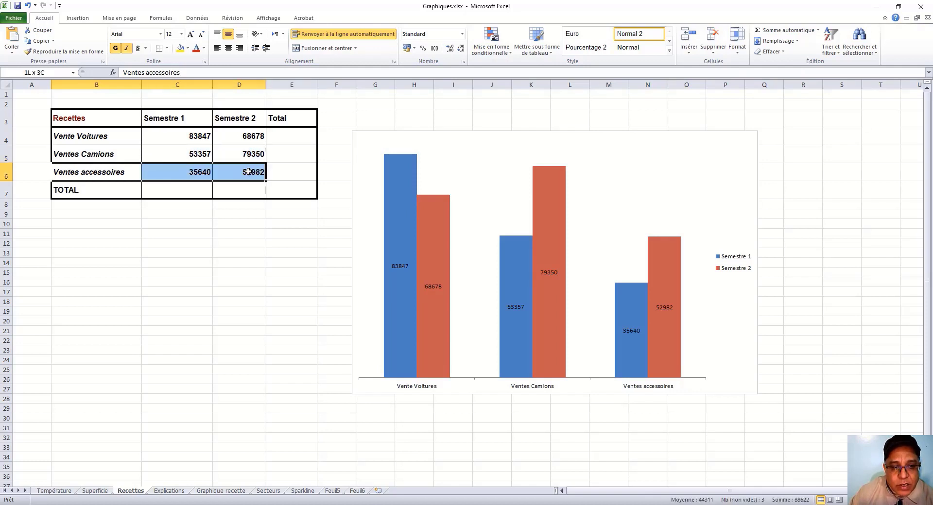
- Swap the sales chart's rows and columns so the products become the series and the semesters the categories
{"action": "left_click", "coordinate": [726, 142]}
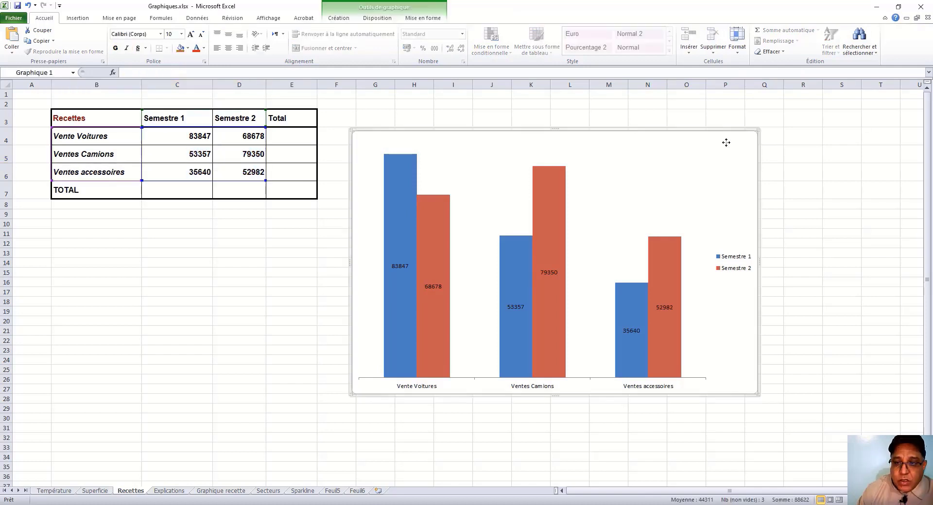
{"action": "left_click", "coordinate": [338, 20]}
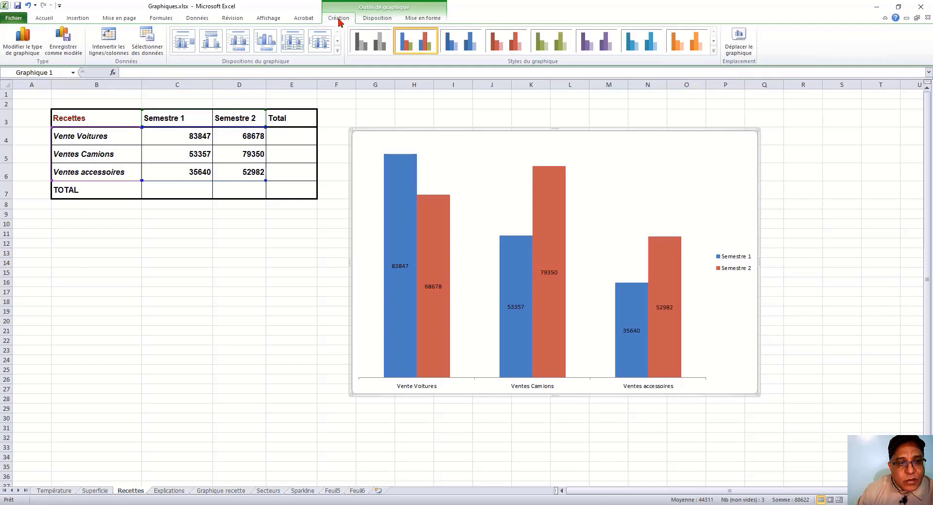
{"action": "left_click", "coordinate": [111, 49]}
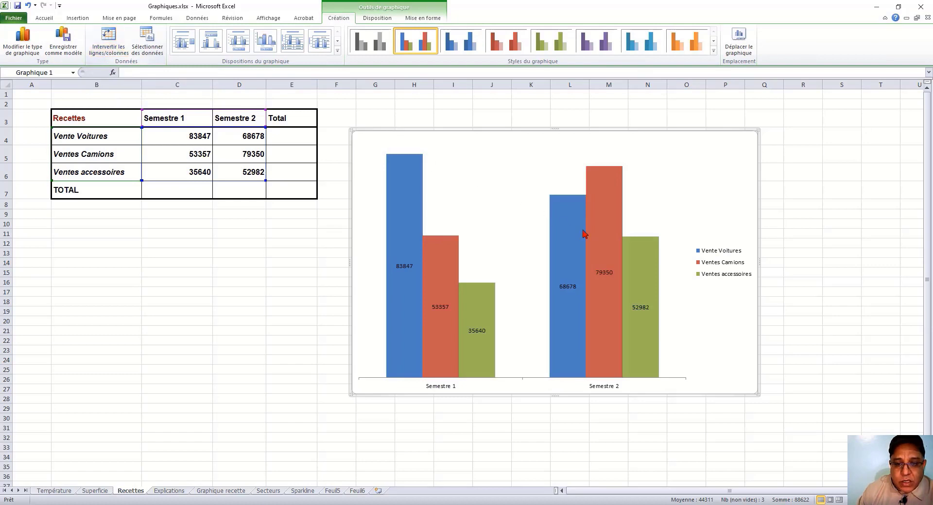
{"action": "mouse_move", "coordinate": [659, 264]}
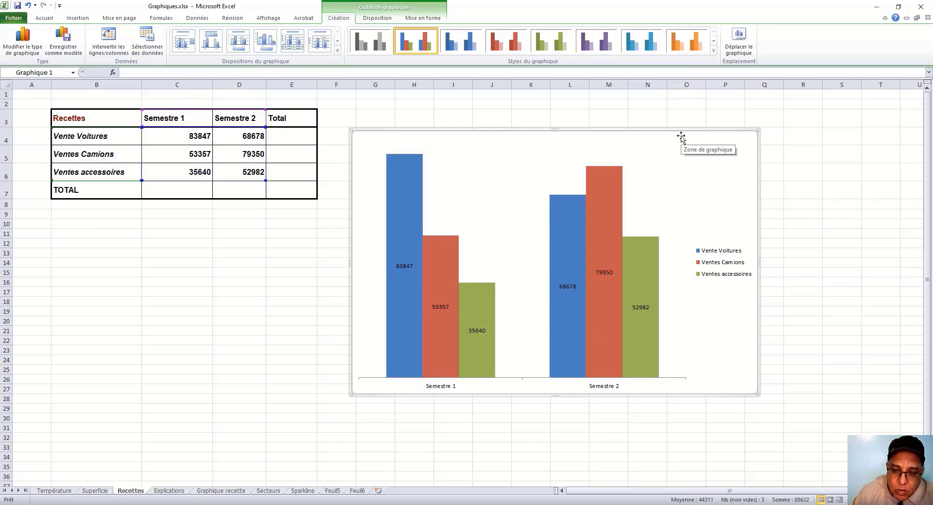
{"action": "left_click", "coordinate": [541, 143]}
{"action": "left_click", "coordinate": [715, 140]}
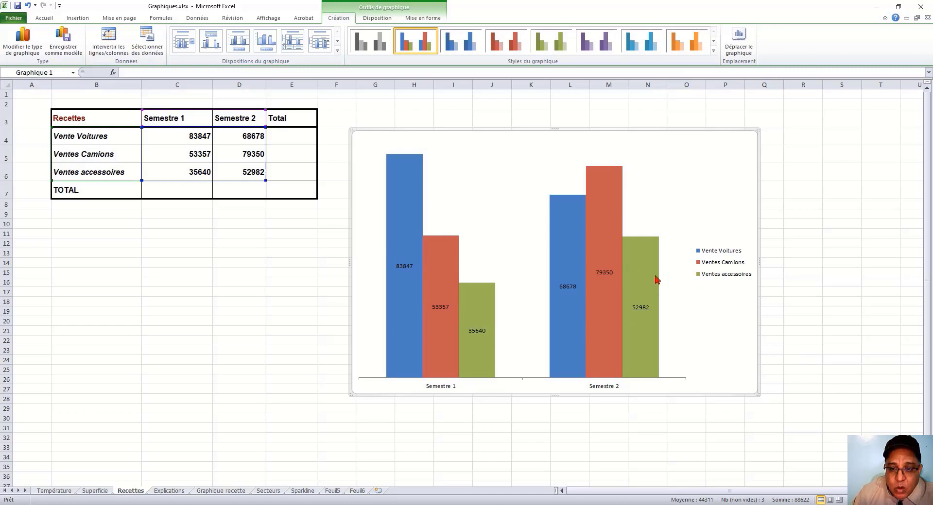
{"action": "mouse_move", "coordinate": [652, 239]}
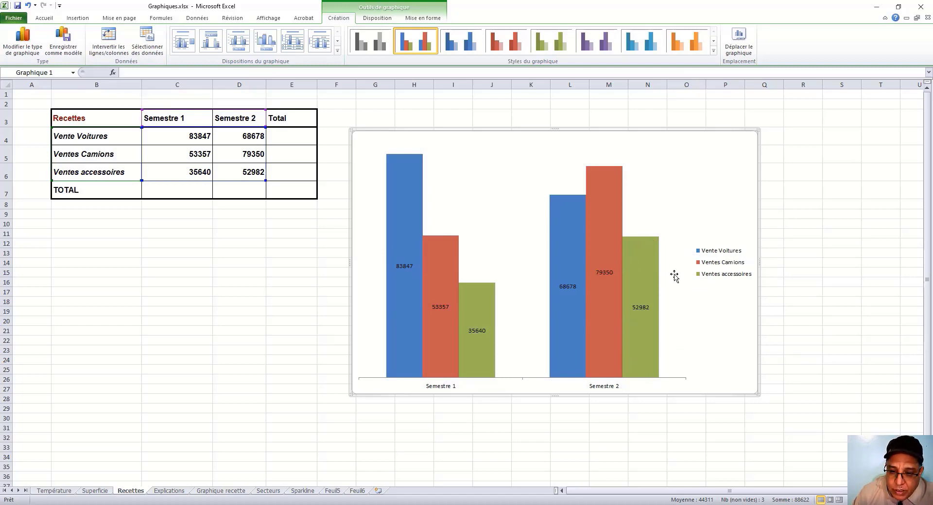
- Give the Ventes accessoires series a pattern fill (Motif de remplissage), using the sixth pattern in the third row
{"action": "left_click", "coordinate": [644, 263]}
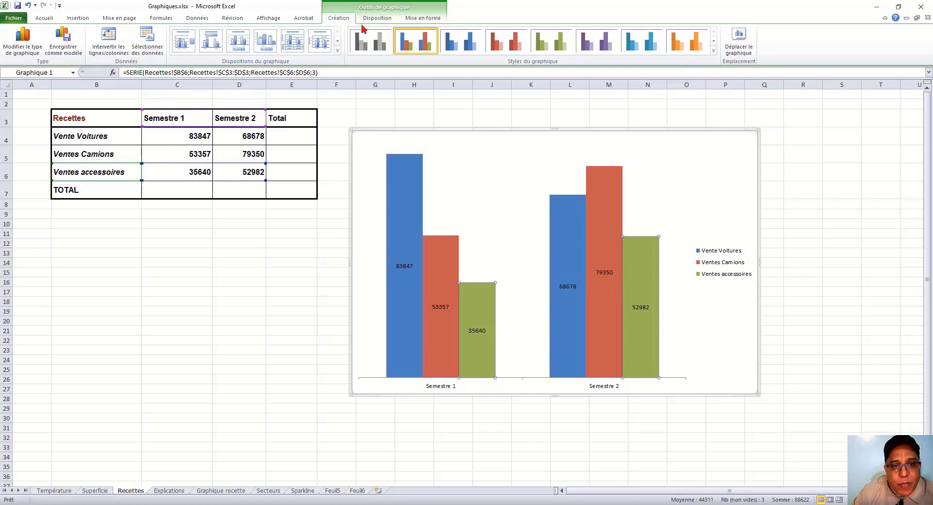
{"action": "left_click", "coordinate": [425, 20]}
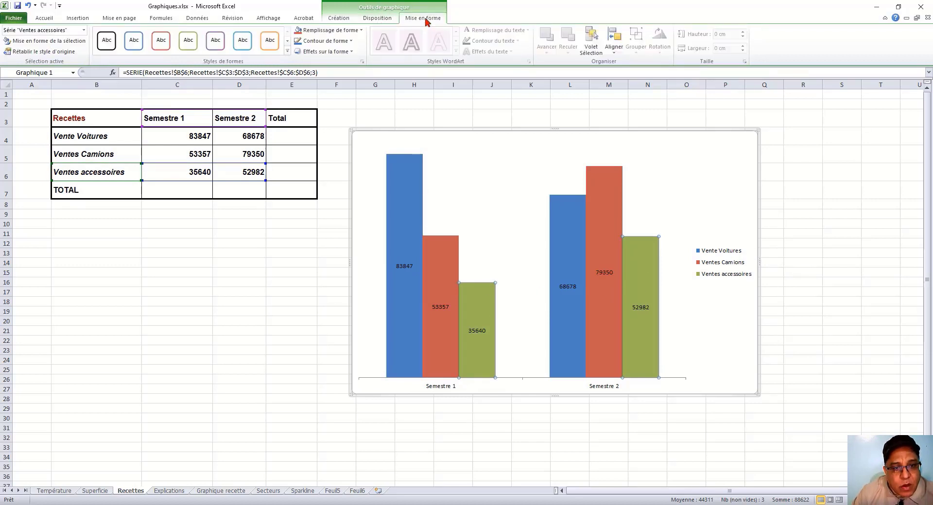
{"action": "left_click", "coordinate": [361, 30]}
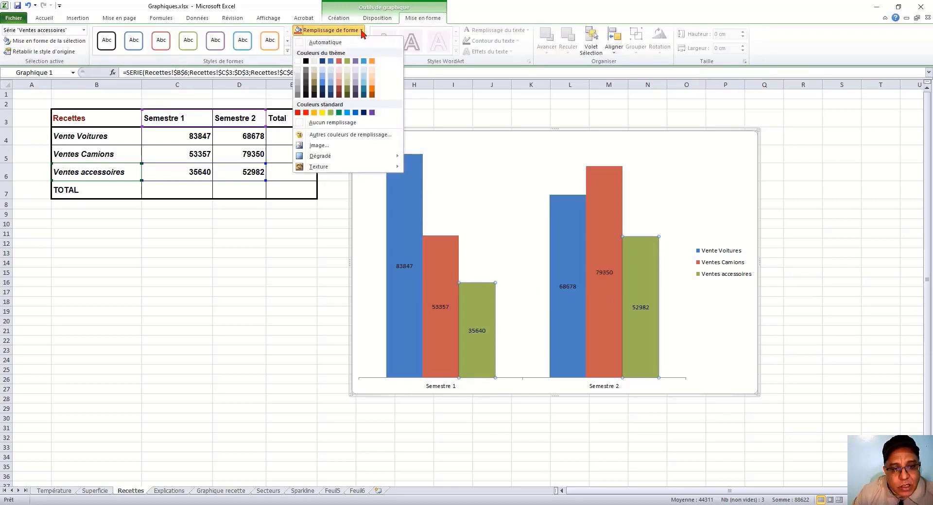
{"action": "mouse_move", "coordinate": [340, 166]}
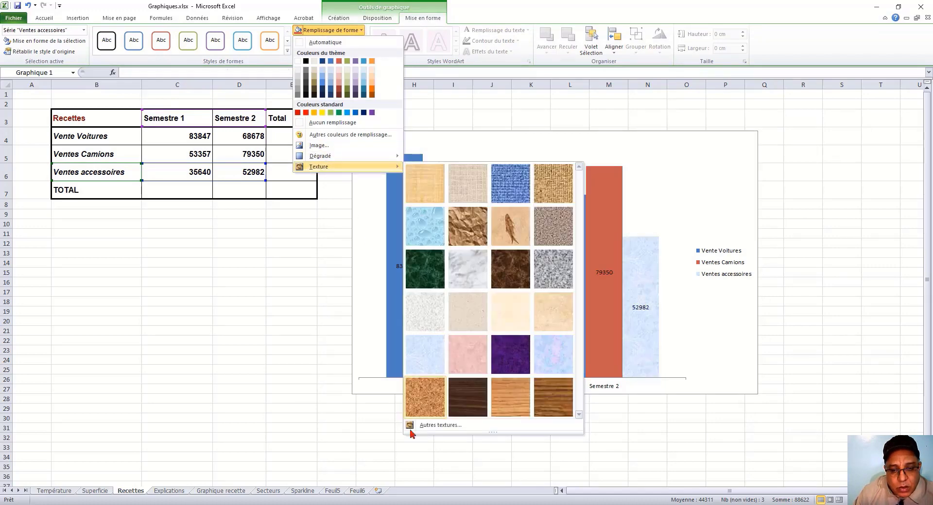
{"action": "left_click", "coordinate": [434, 426]}
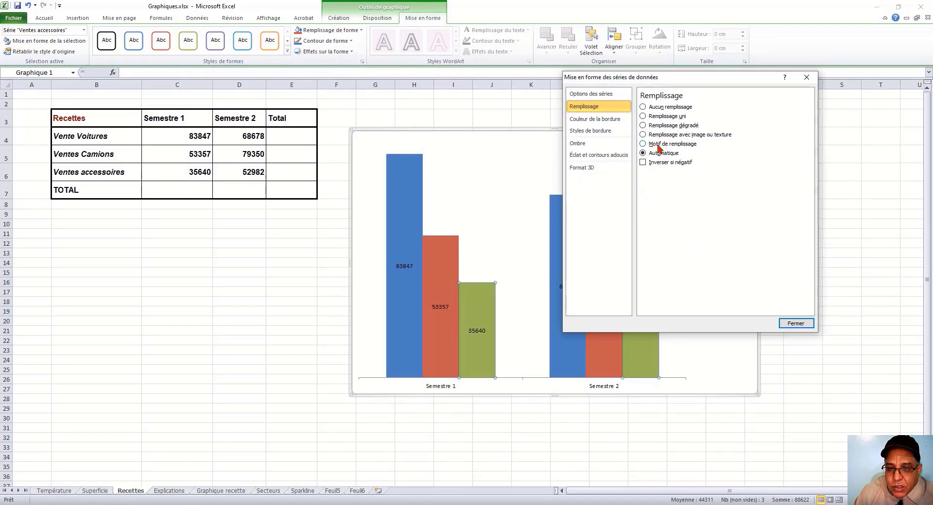
{"action": "left_click", "coordinate": [660, 144]}
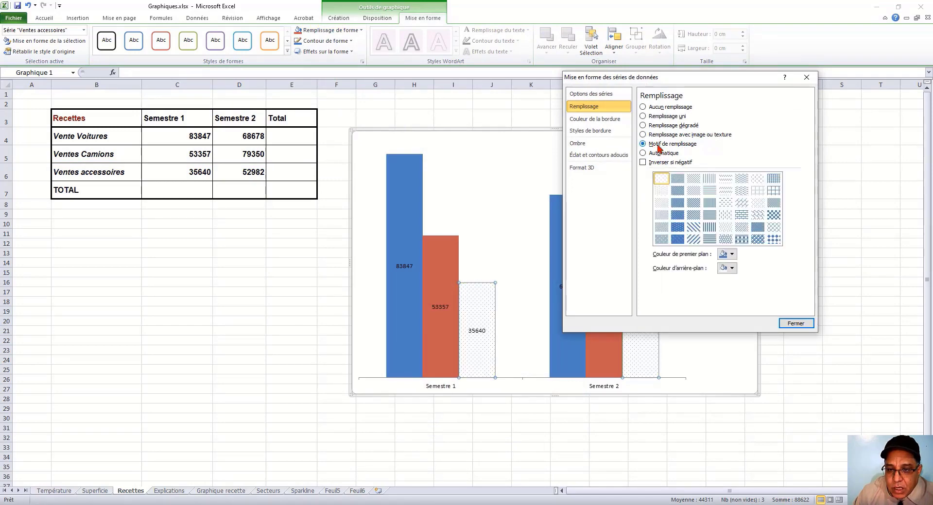
{"action": "left_click", "coordinate": [742, 203]}
{"action": "left_click", "coordinate": [792, 324]}
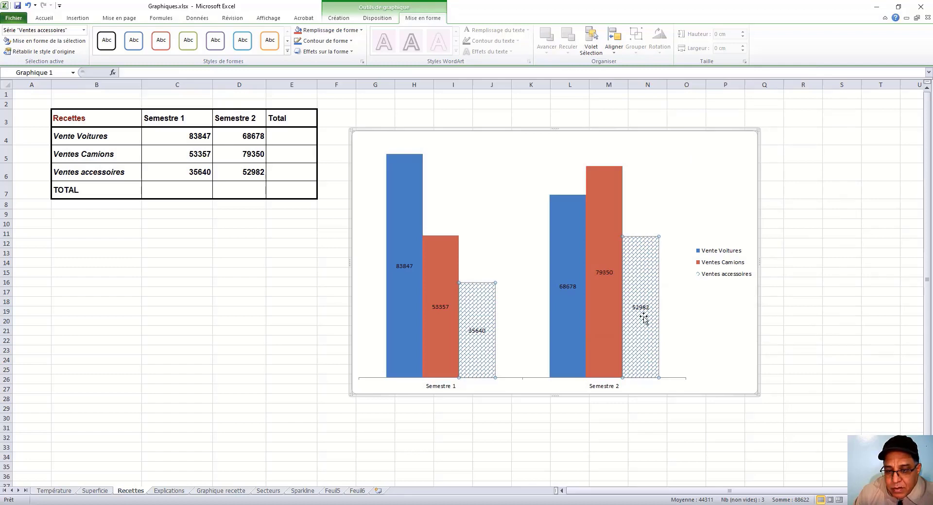
- Apply the pale blue gradient shape style to the Ventes Camions series in the sales chart
{"action": "left_click", "coordinate": [590, 304]}
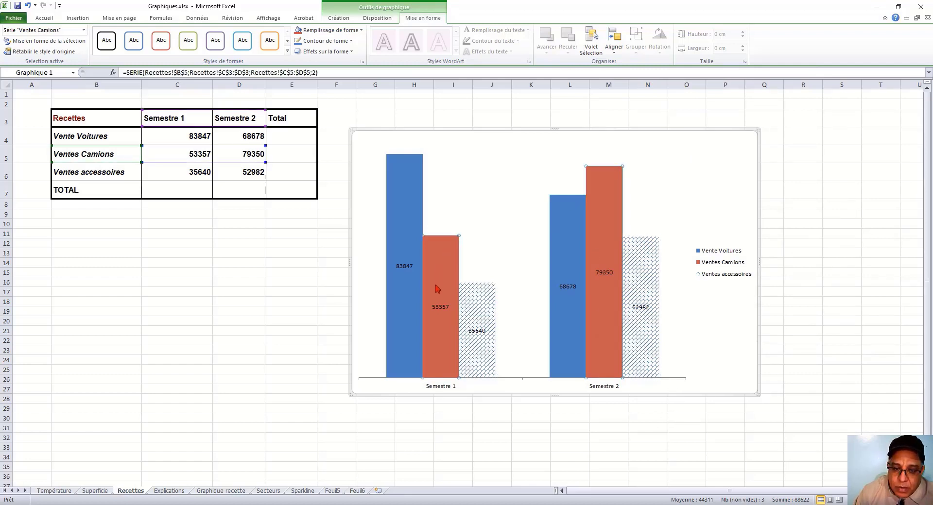
{"action": "left_click", "coordinate": [287, 51]}
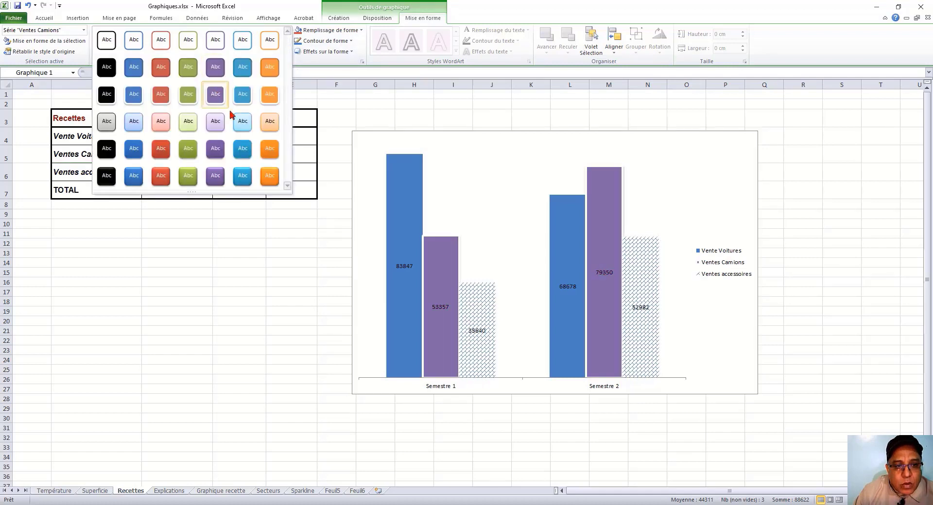
{"action": "left_click", "coordinate": [243, 127]}
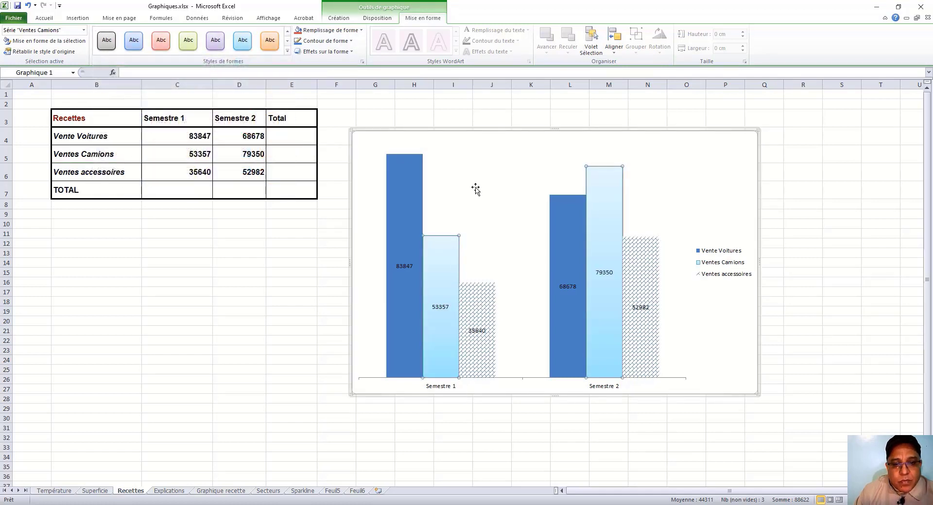
- Give the Vente Voitures series a pattern fill (Motif de remplissage), using the wide diagonal stripes, third pattern in the last row
{"action": "left_click", "coordinate": [561, 216]}
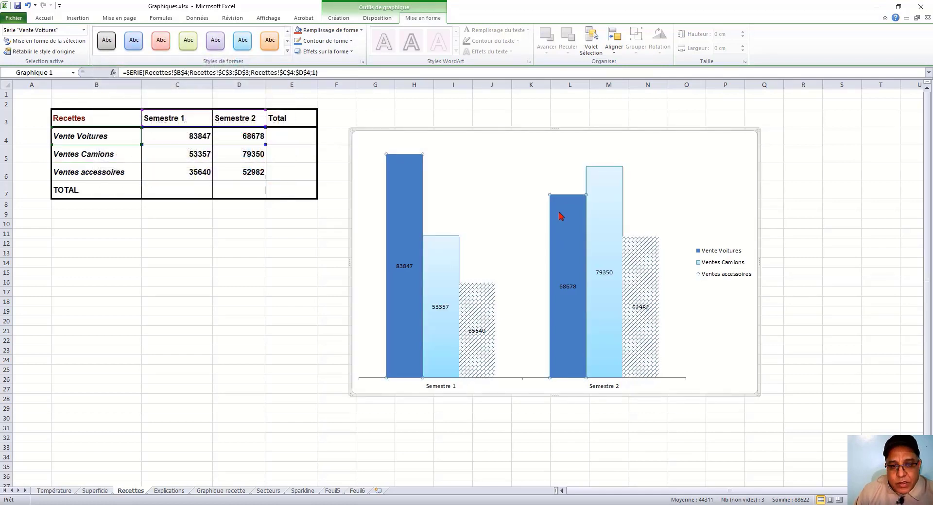
{"action": "left_click", "coordinate": [360, 31]}
{"action": "mouse_move", "coordinate": [333, 168]}
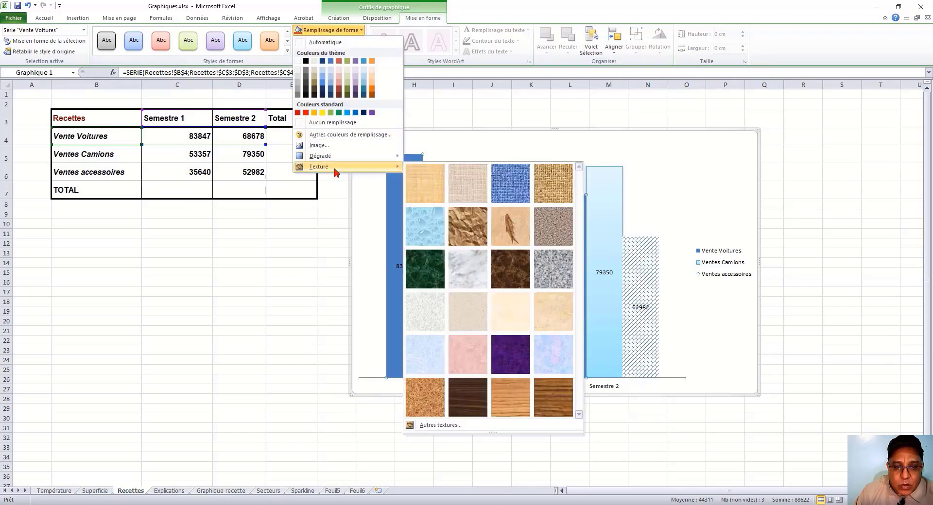
{"action": "left_click", "coordinate": [440, 426]}
{"action": "left_click", "coordinate": [661, 145]}
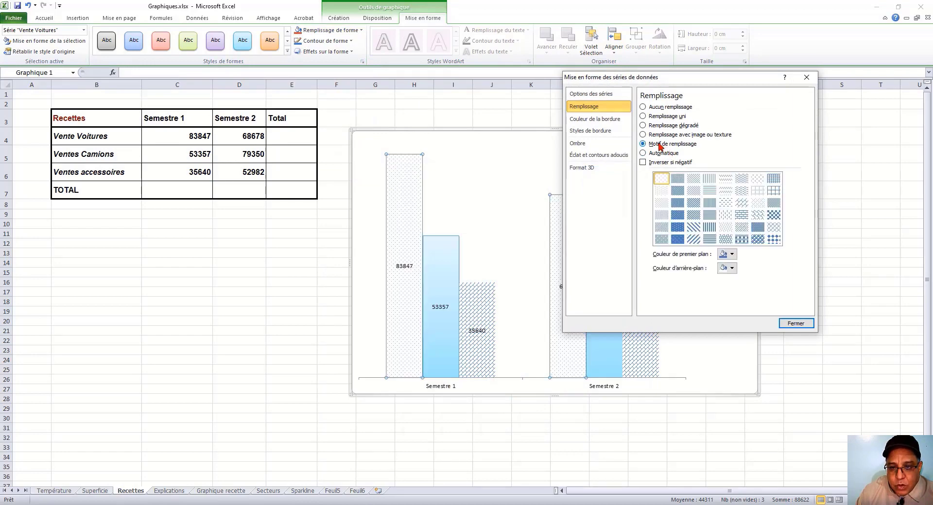
{"action": "left_click", "coordinate": [693, 239]}
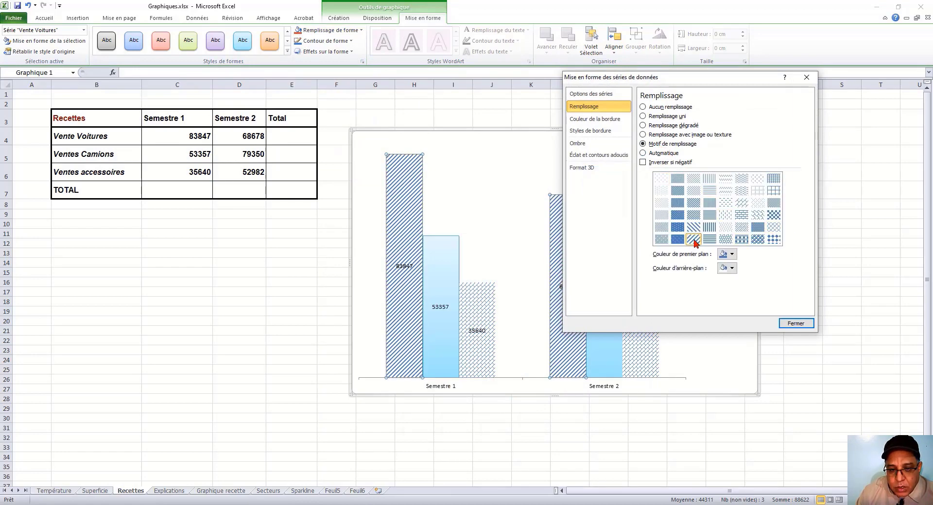
{"action": "left_click", "coordinate": [795, 324]}
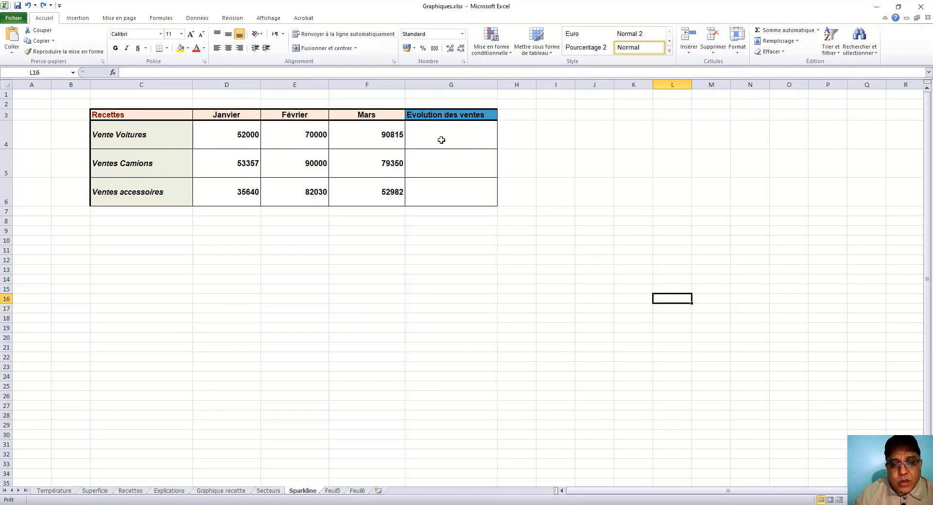
- Insert line sparklines (Courbes) in G4:G6 of the Sparkline sheet, using D4:F6 as the data range
{"action": "left_click_drag", "start_coordinate": [442, 140], "coordinate": [441, 196]}
{"action": "left_click", "coordinate": [345, 284]}
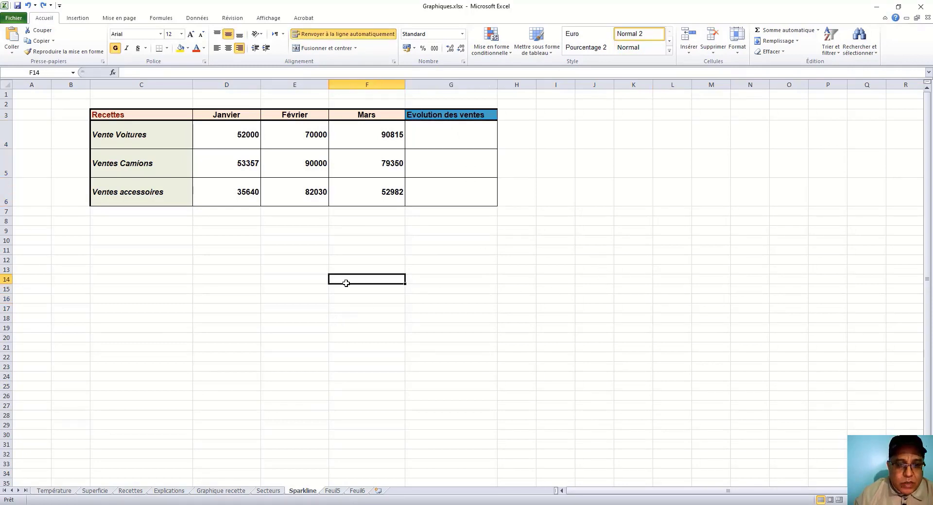
{"action": "left_click", "coordinate": [79, 19]}
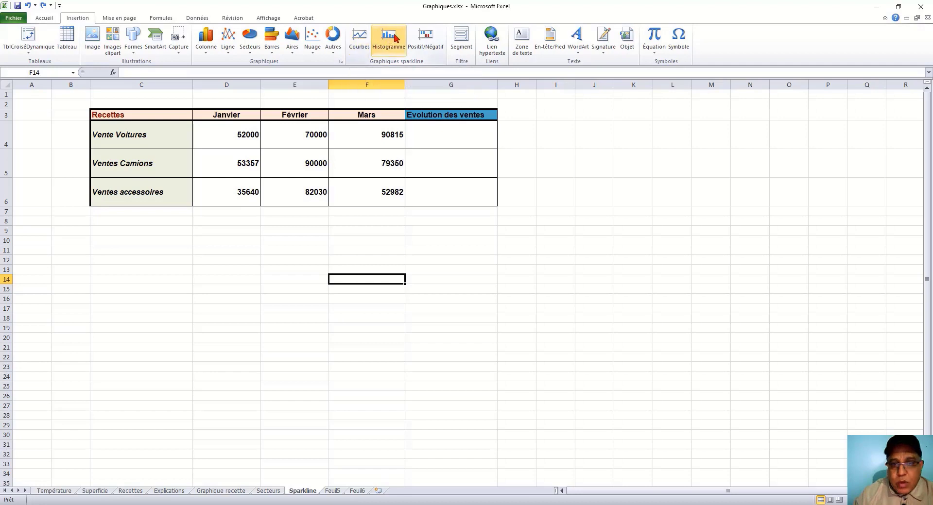
{"action": "left_click", "coordinate": [359, 38]}
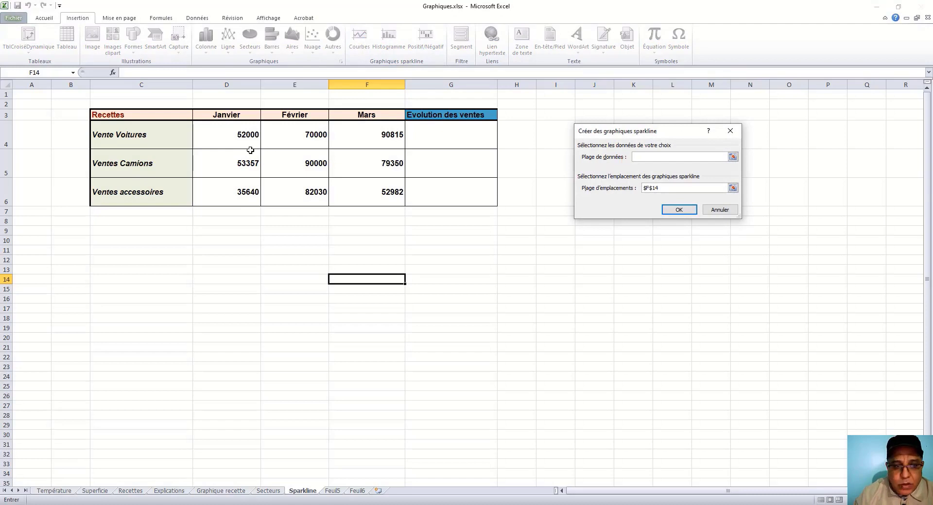
{"action": "left_click_drag", "start_coordinate": [228, 131], "coordinate": [309, 143]}
{"action": "left_click_drag", "start_coordinate": [370, 165], "coordinate": [370, 193]}
{"action": "left_click", "coordinate": [733, 189]}
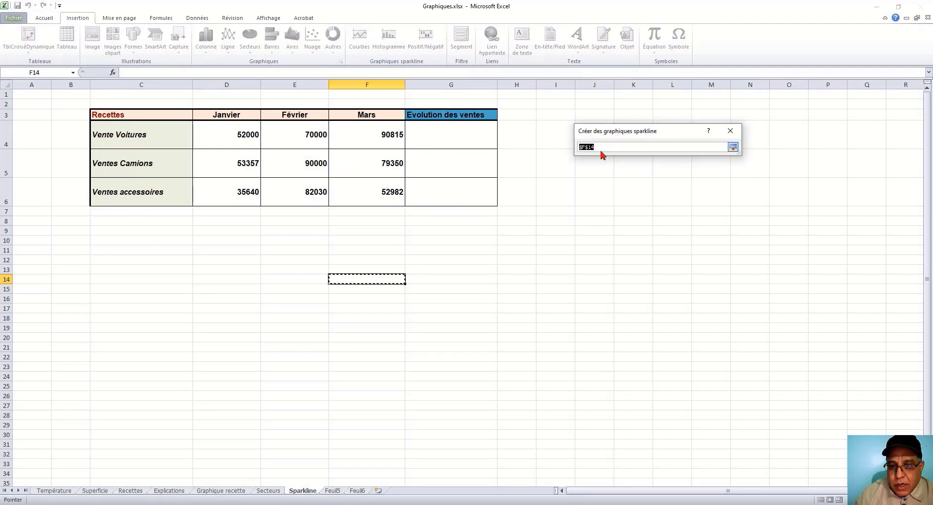
{"action": "left_click_drag", "start_coordinate": [452, 127], "coordinate": [459, 194]}
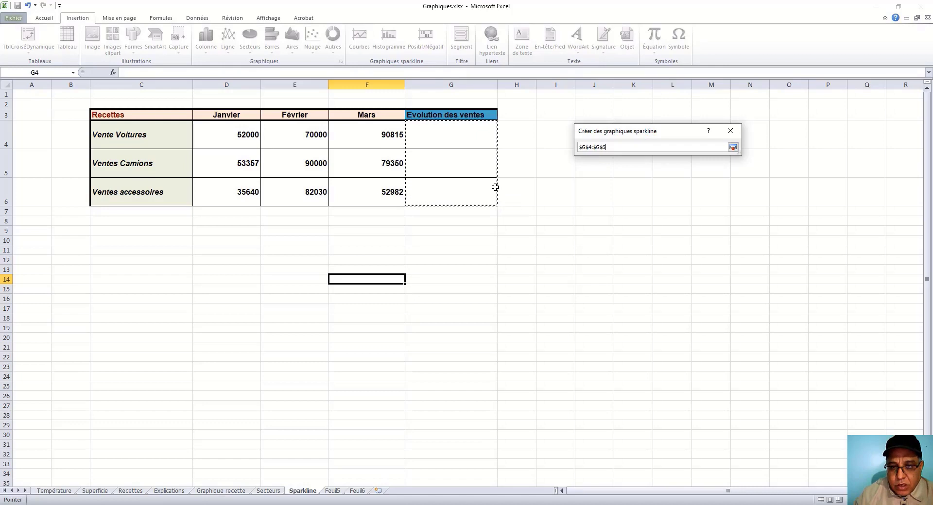
{"action": "left_click", "coordinate": [733, 147]}
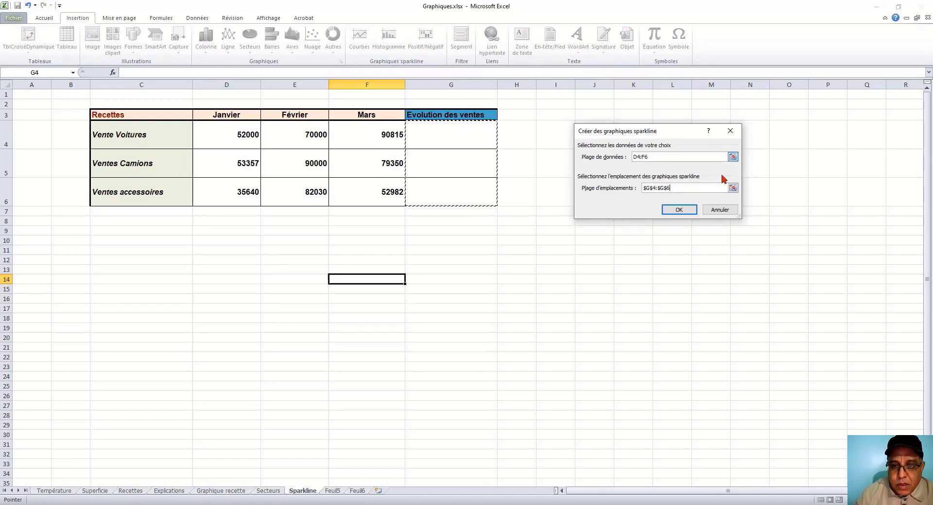
{"action": "left_click", "coordinate": [679, 209]}
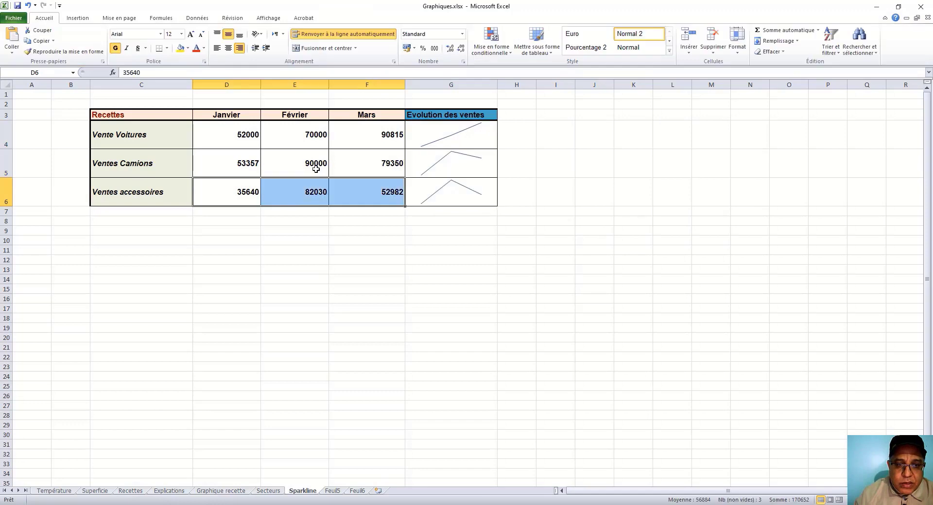
- Set the Février value for Vente Voitures (E4) to 85000 and compare each product's monthly figures with its sparkline
{"action": "left_click", "coordinate": [302, 165]}
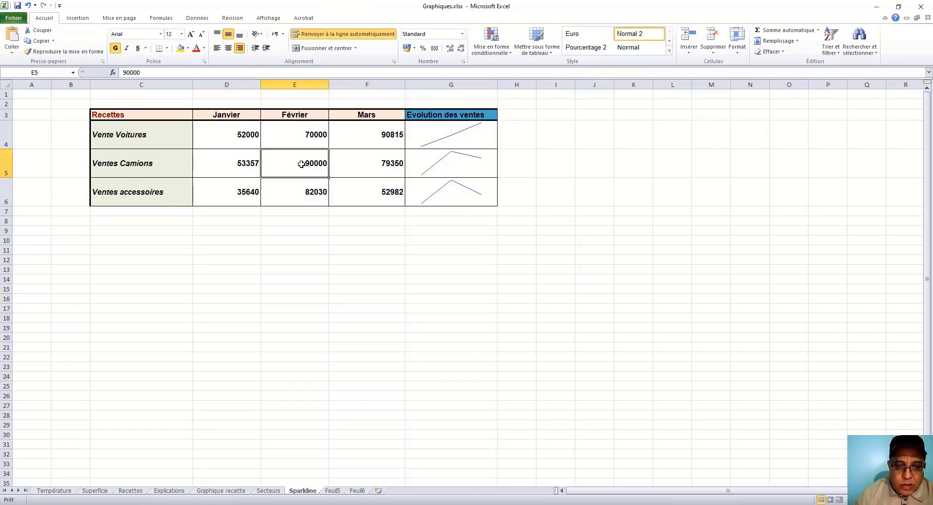
{"action": "left_click", "coordinate": [311, 146]}
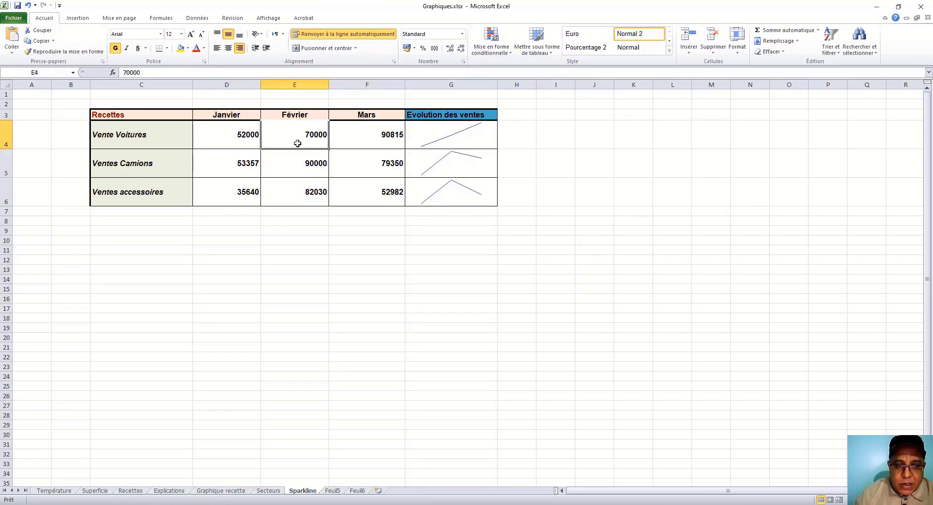
{"action": "type", "text": "85000"}
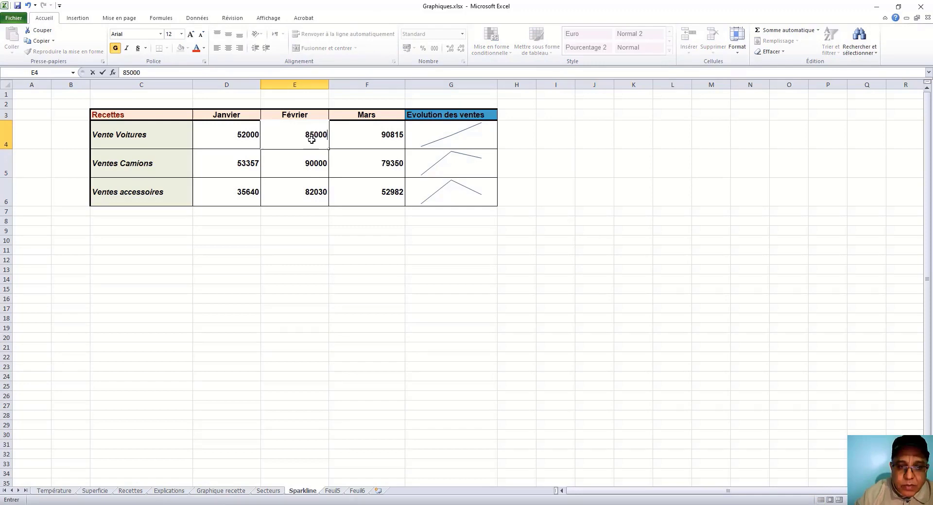
{"action": "key", "text": "Return"}
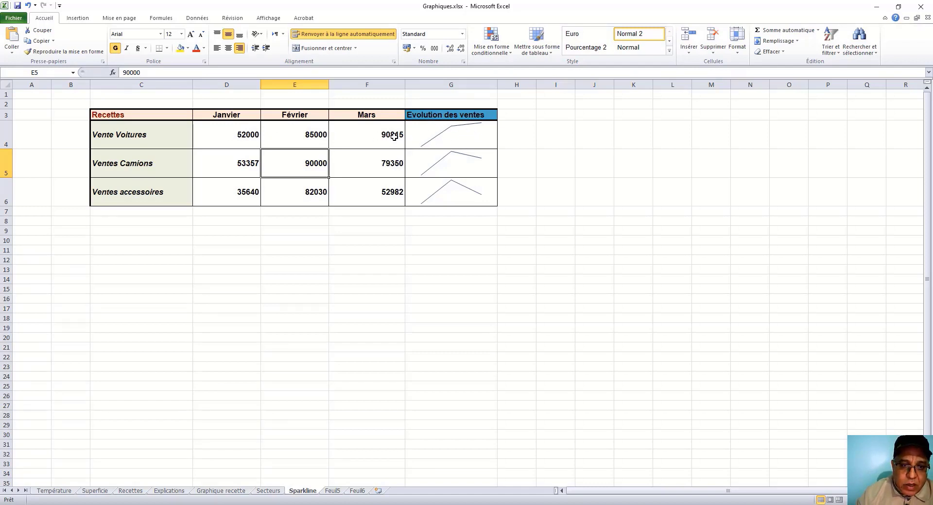
{"action": "left_click_drag", "start_coordinate": [394, 137], "coordinate": [262, 139]}
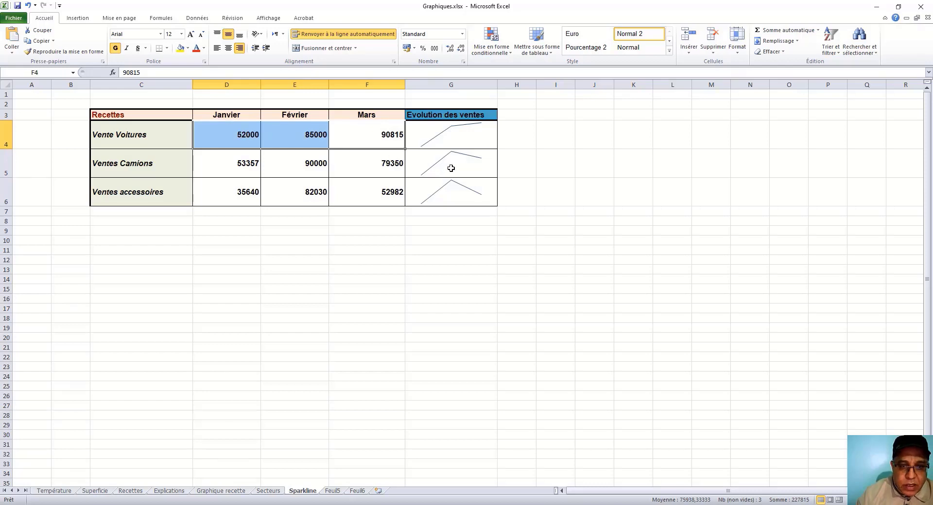
{"action": "left_click", "coordinate": [450, 169]}
{"action": "left_click_drag", "start_coordinate": [387, 164], "coordinate": [389, 192]}
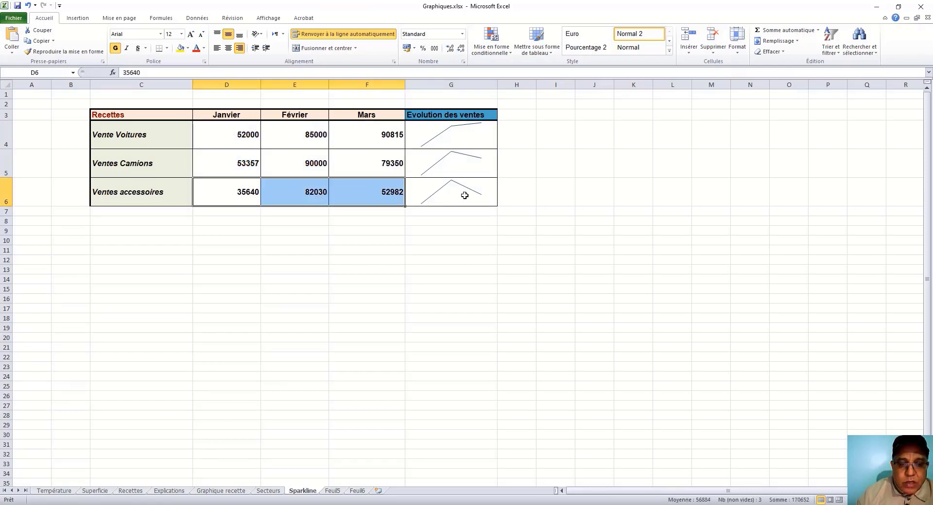
{"action": "left_click", "coordinate": [566, 268]}
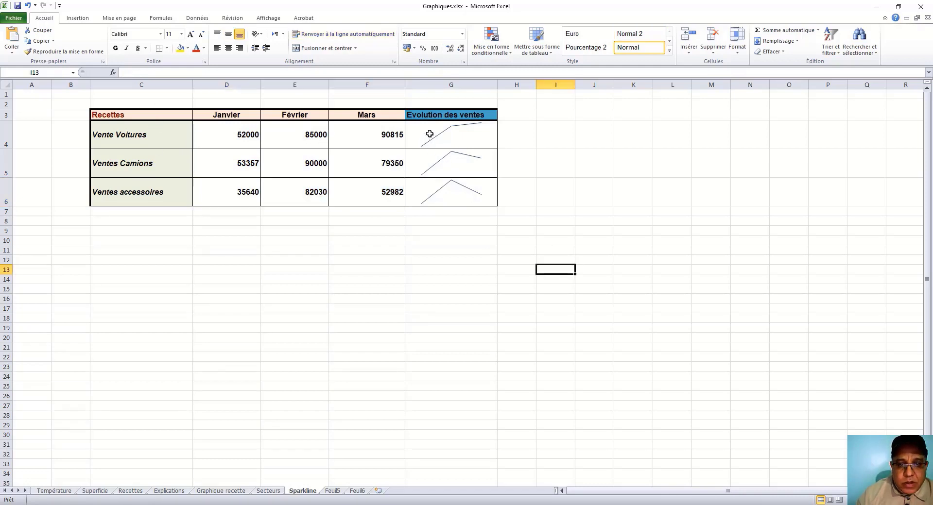
- Clear the line sparklines from the Evolution des ventes cells G4:G6
{"action": "left_click_drag", "start_coordinate": [427, 134], "coordinate": [436, 184]}
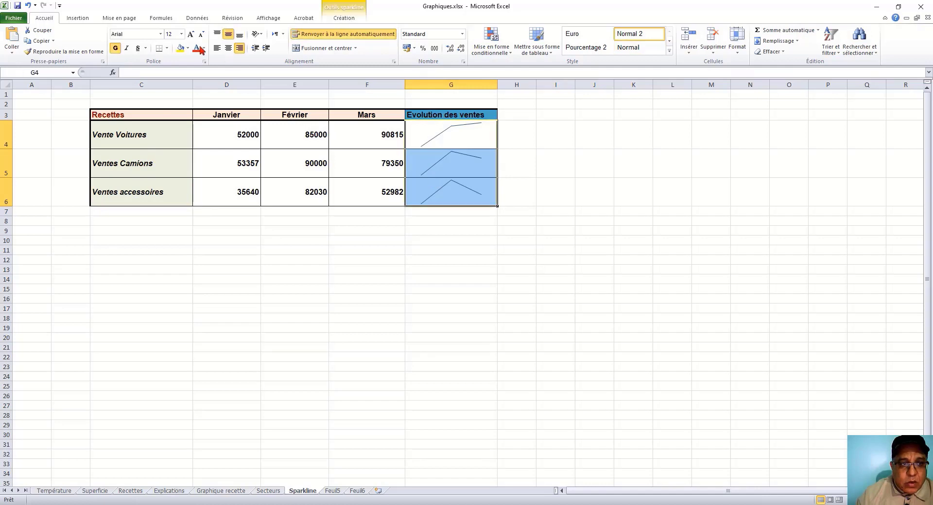
{"action": "left_click", "coordinate": [345, 19]}
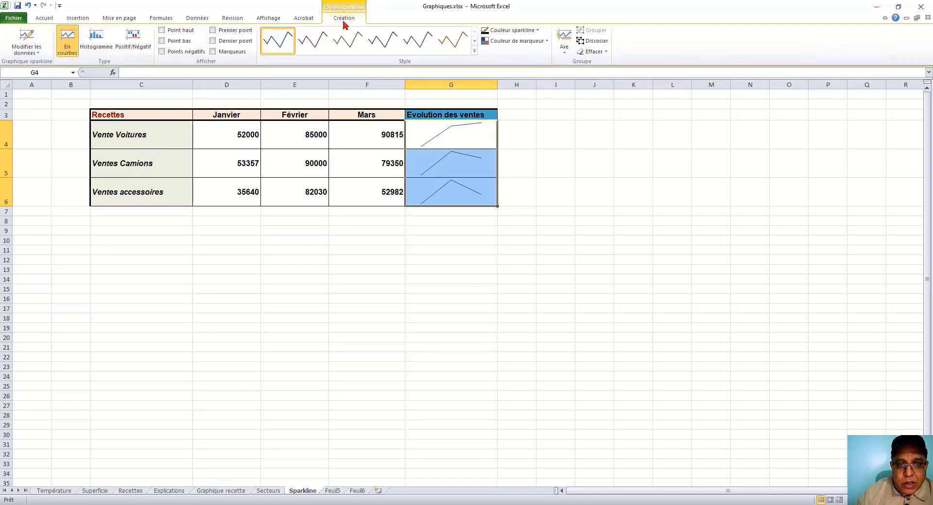
{"action": "left_click", "coordinate": [593, 52]}
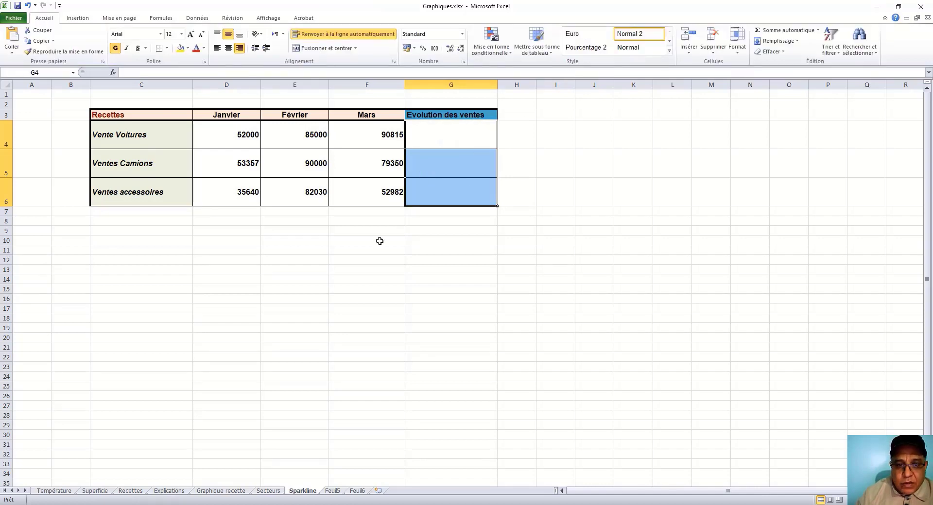
{"action": "left_click", "coordinate": [379, 248]}
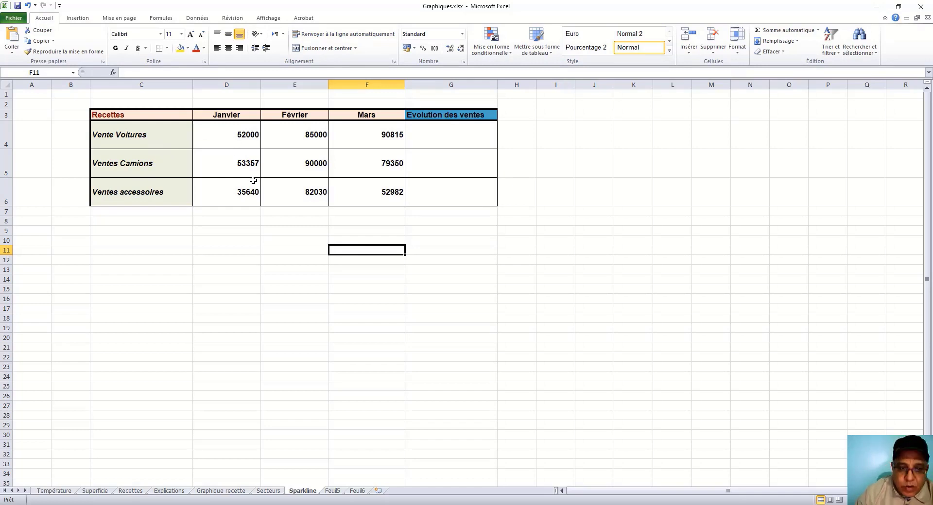
{"action": "left_click", "coordinate": [466, 242]}
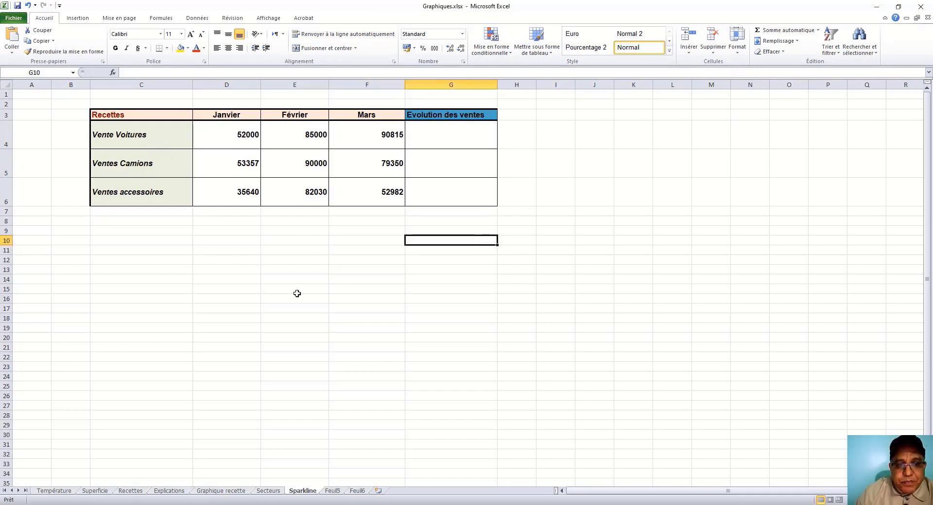
- Insert column sparklines (Histogramme) in G4:G6, using D4:F6 as the data range
{"action": "left_click", "coordinate": [81, 18]}
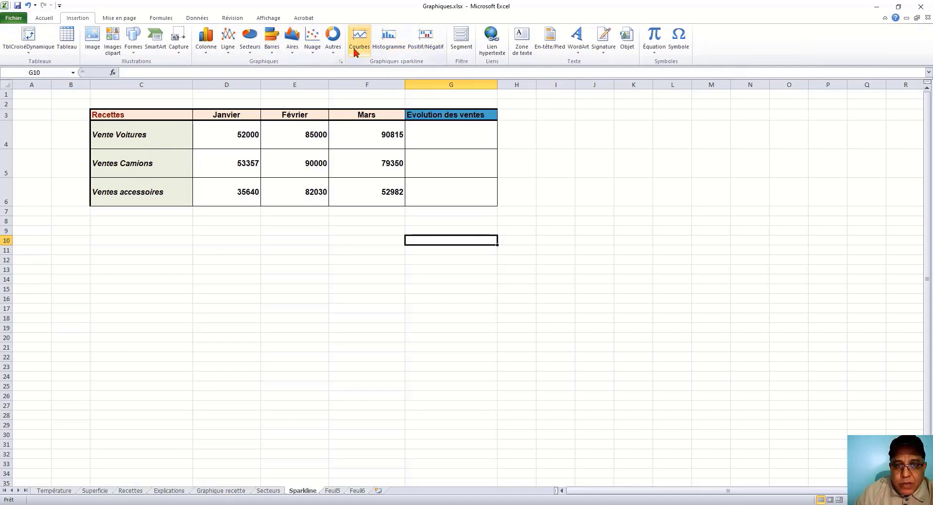
{"action": "left_click", "coordinate": [389, 37]}
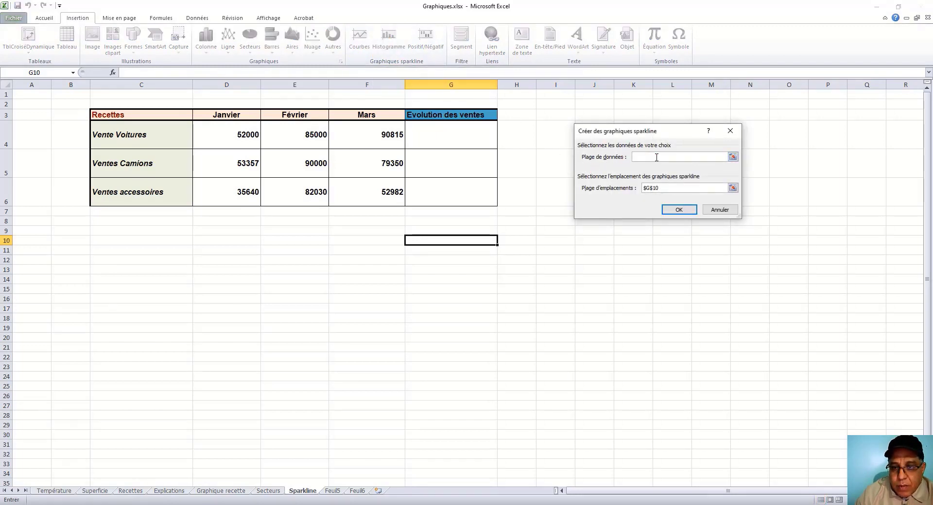
{"action": "left_click", "coordinate": [733, 157]}
{"action": "left_click_drag", "start_coordinate": [222, 138], "coordinate": [357, 190]}
{"action": "left_click", "coordinate": [732, 147]}
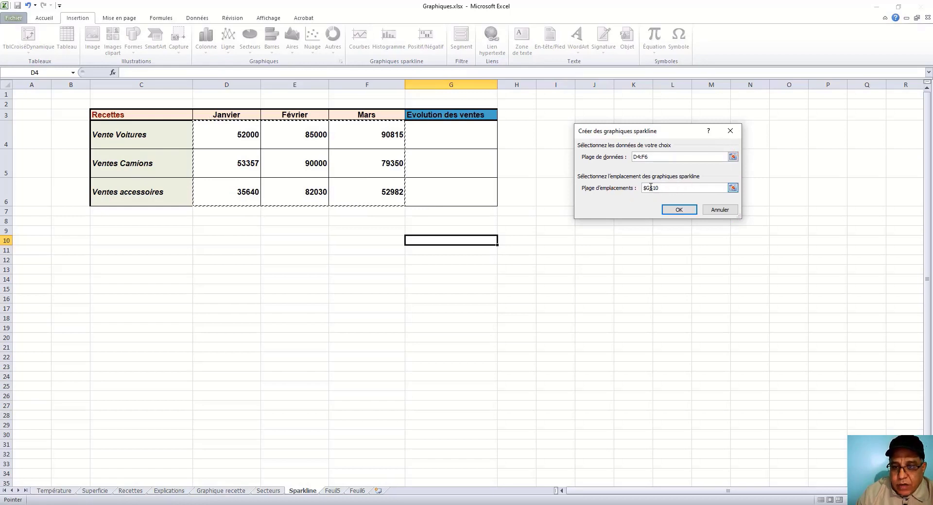
{"action": "left_click", "coordinate": [732, 188]}
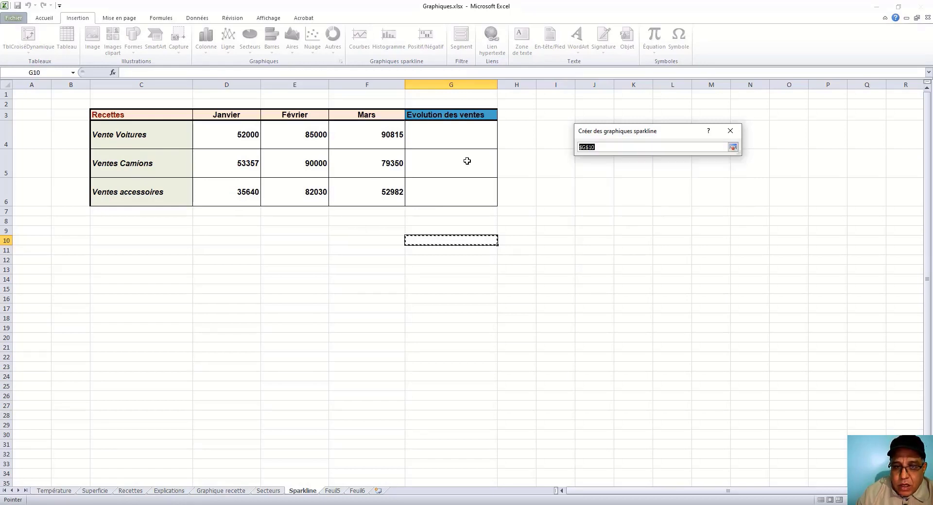
{"action": "left_click_drag", "start_coordinate": [439, 125], "coordinate": [445, 197]}
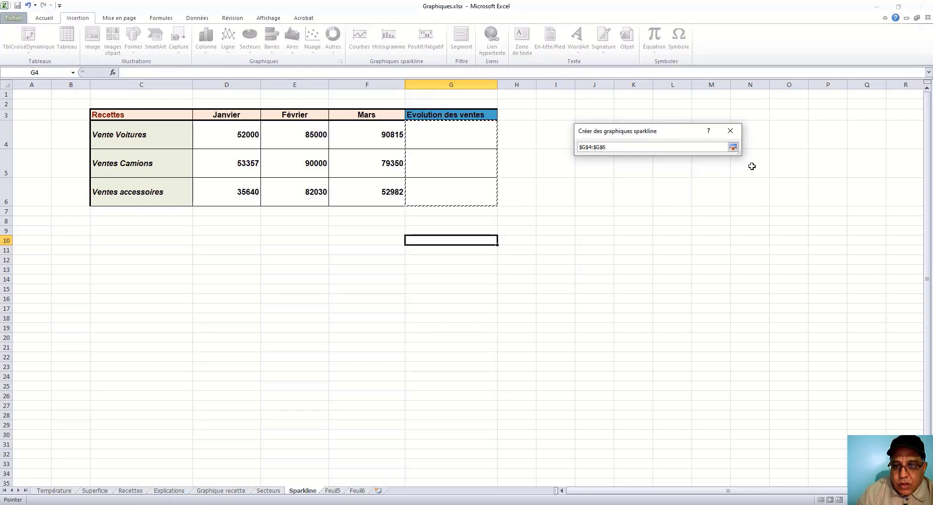
{"action": "left_click", "coordinate": [733, 147]}
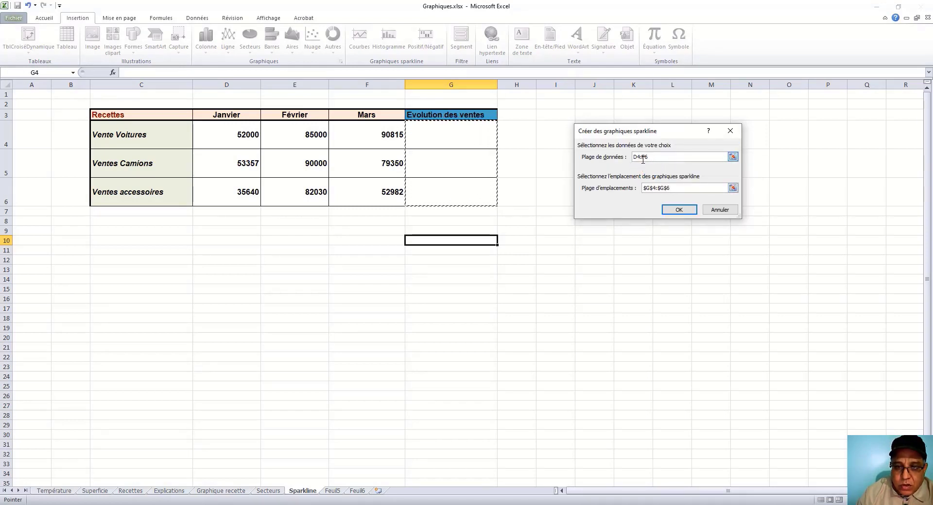
{"action": "left_click", "coordinate": [677, 211]}
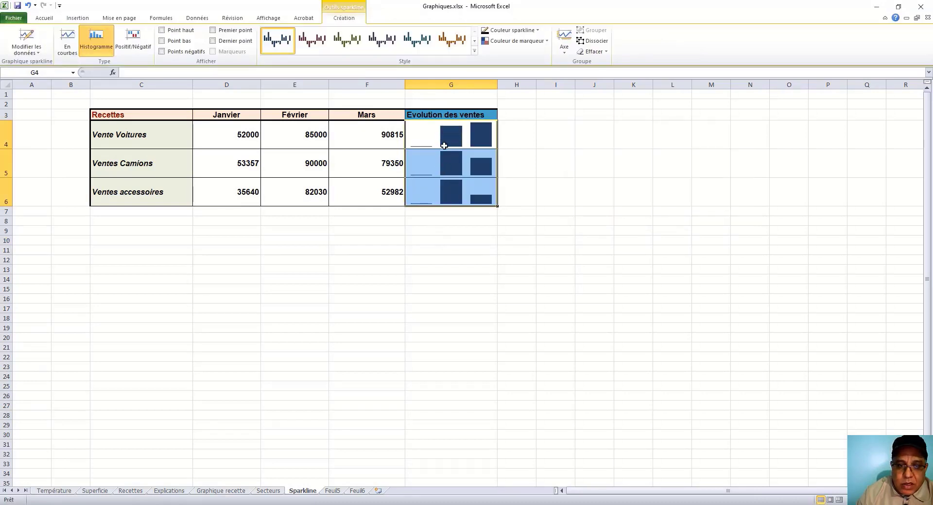
{"action": "left_click", "coordinate": [335, 257]}
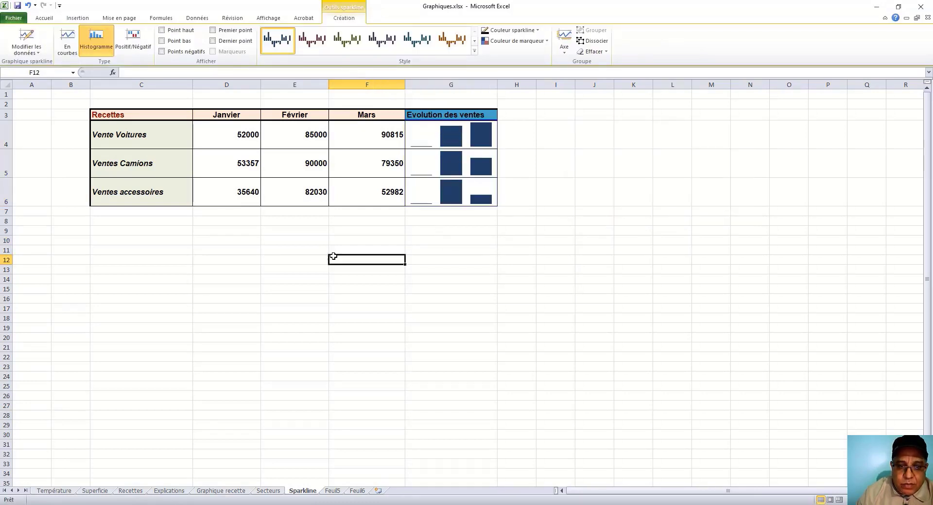